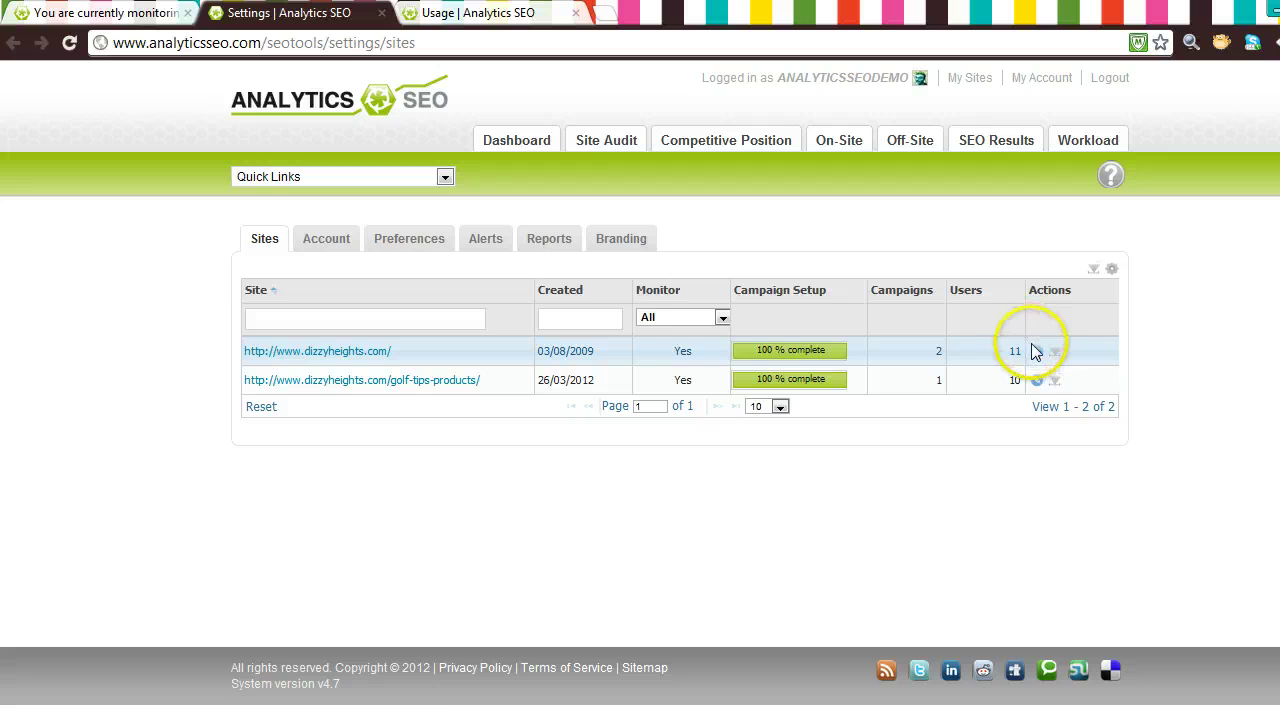
- View the setup options of the Demo Golf Campaign in the campaign list for the dizzyheights.com site, and close the list
left_click(1037, 355)
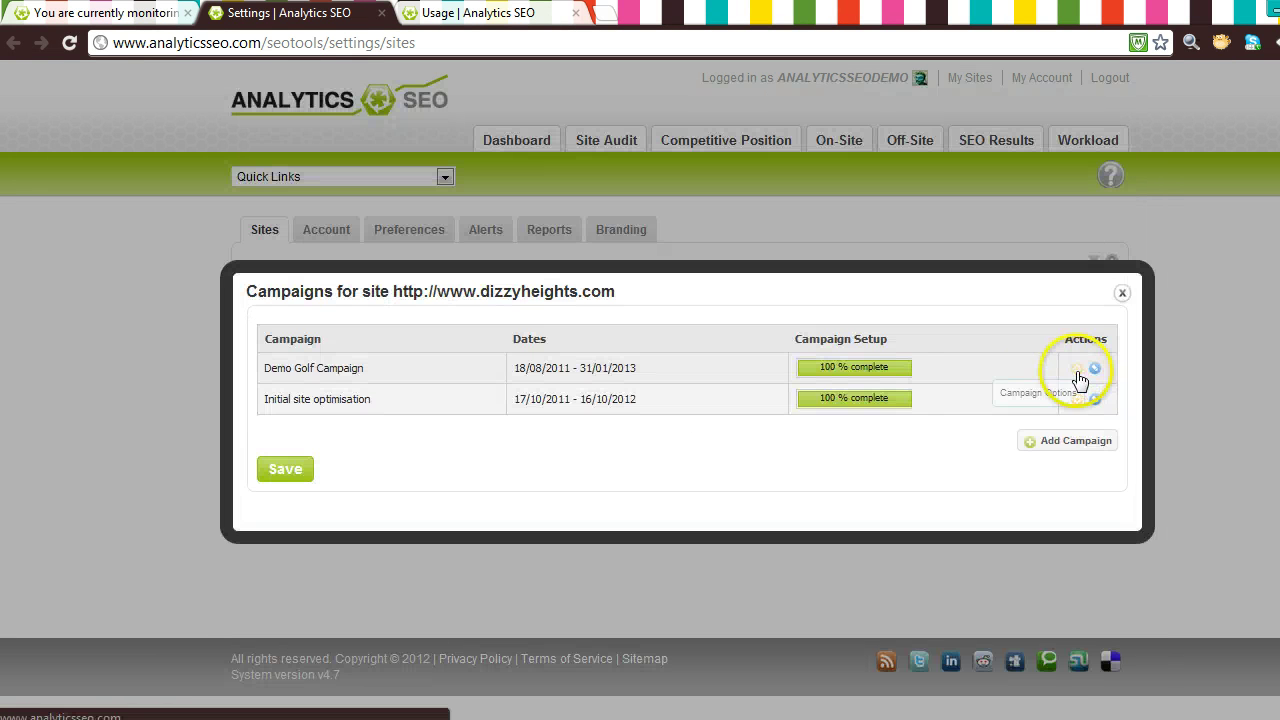
left_click(1094, 369)
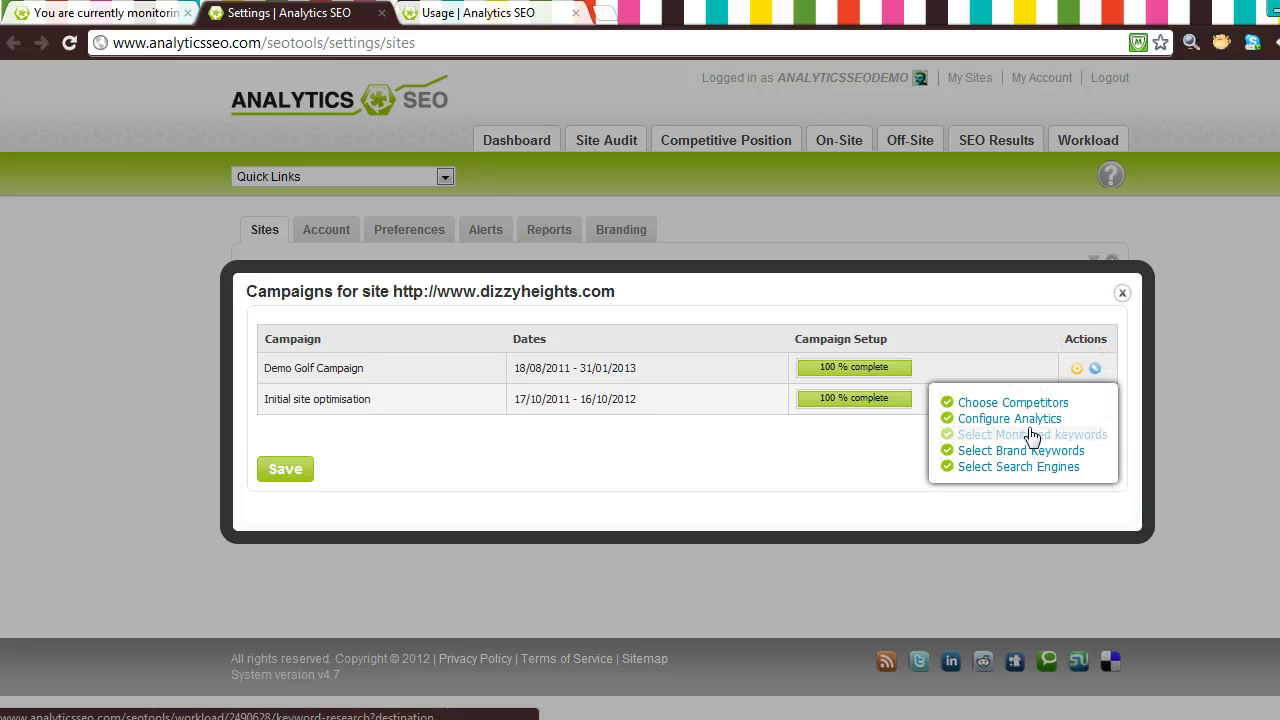
left_click(1122, 293)
- Open the Monitored Keywords report under Competitive Position and continue from it to Keyword Research
mouse_move(728, 148)
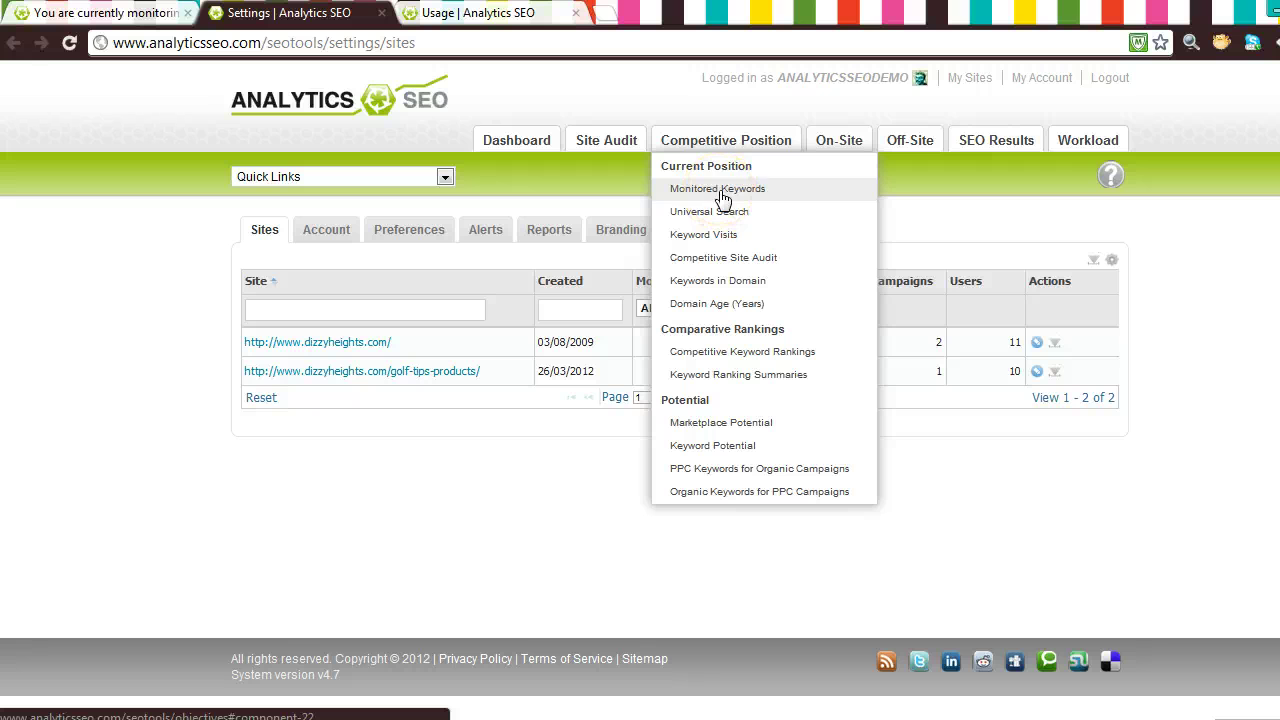
left_click(720, 190)
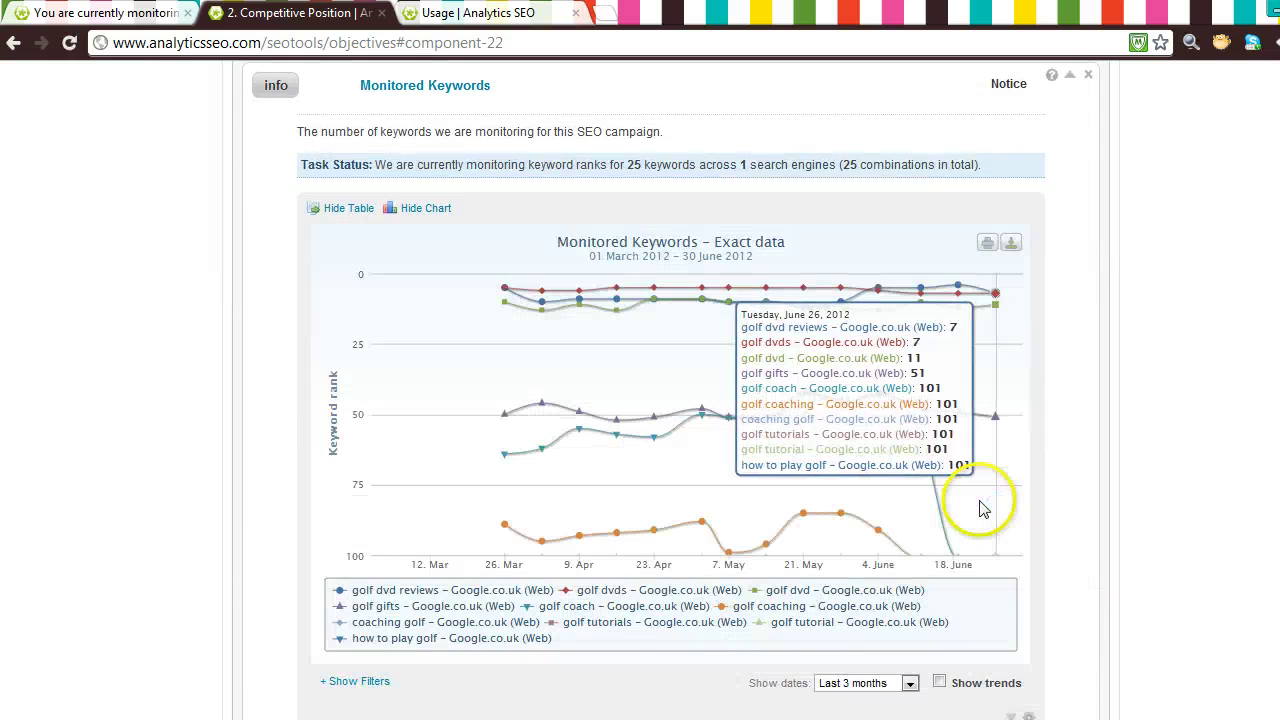
scroll(980, 508, "down", 8)
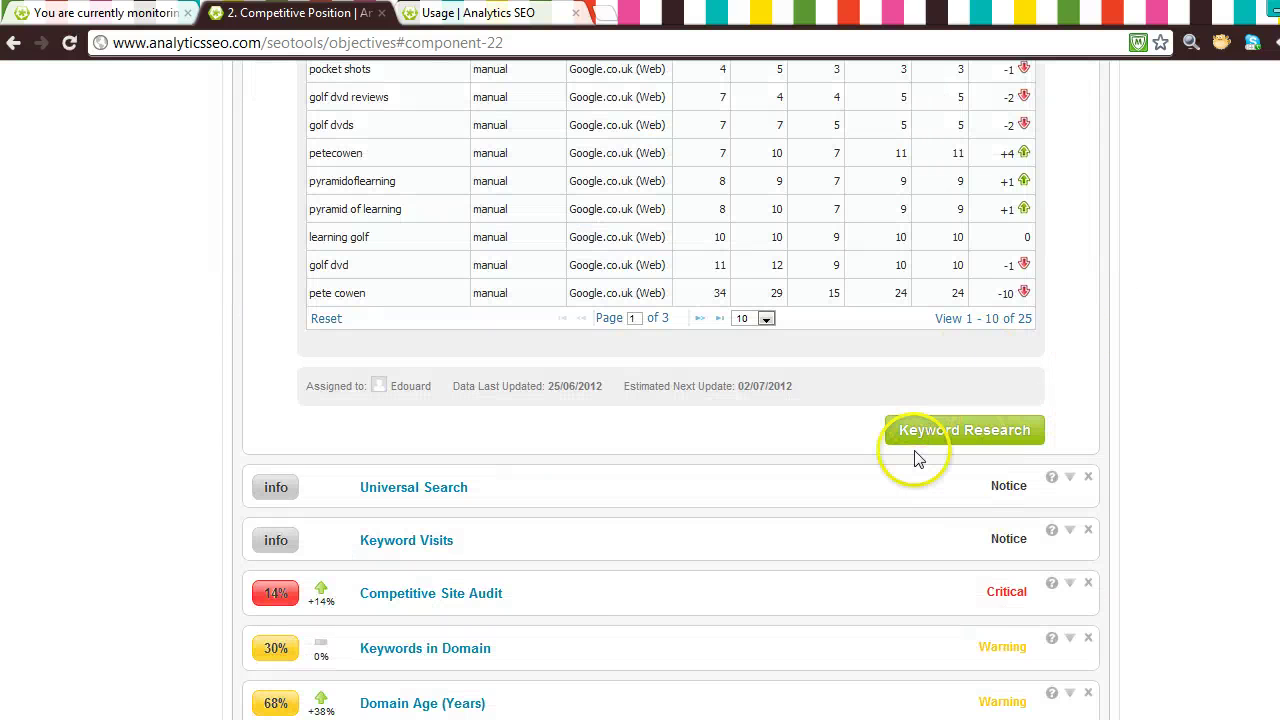
left_click(918, 443)
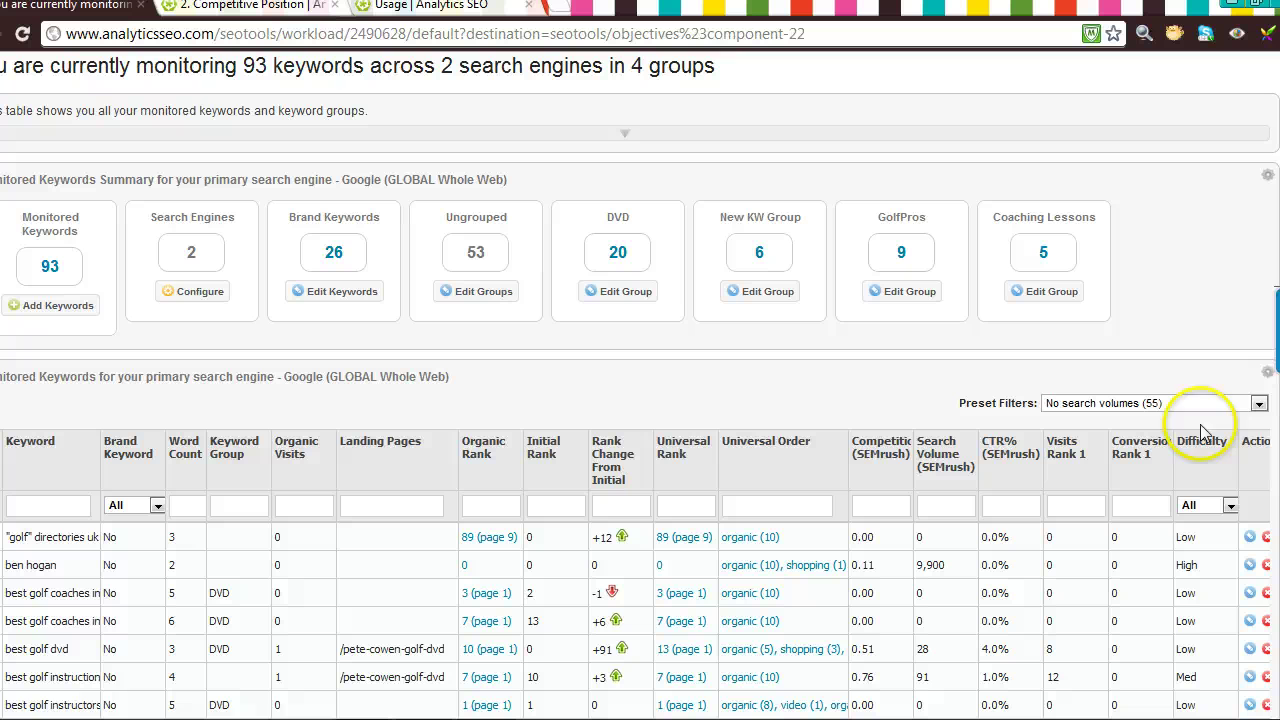
- Add the Organic Conversions and Organic Revenue columns to the monitored keywords table
left_click(1267, 379)
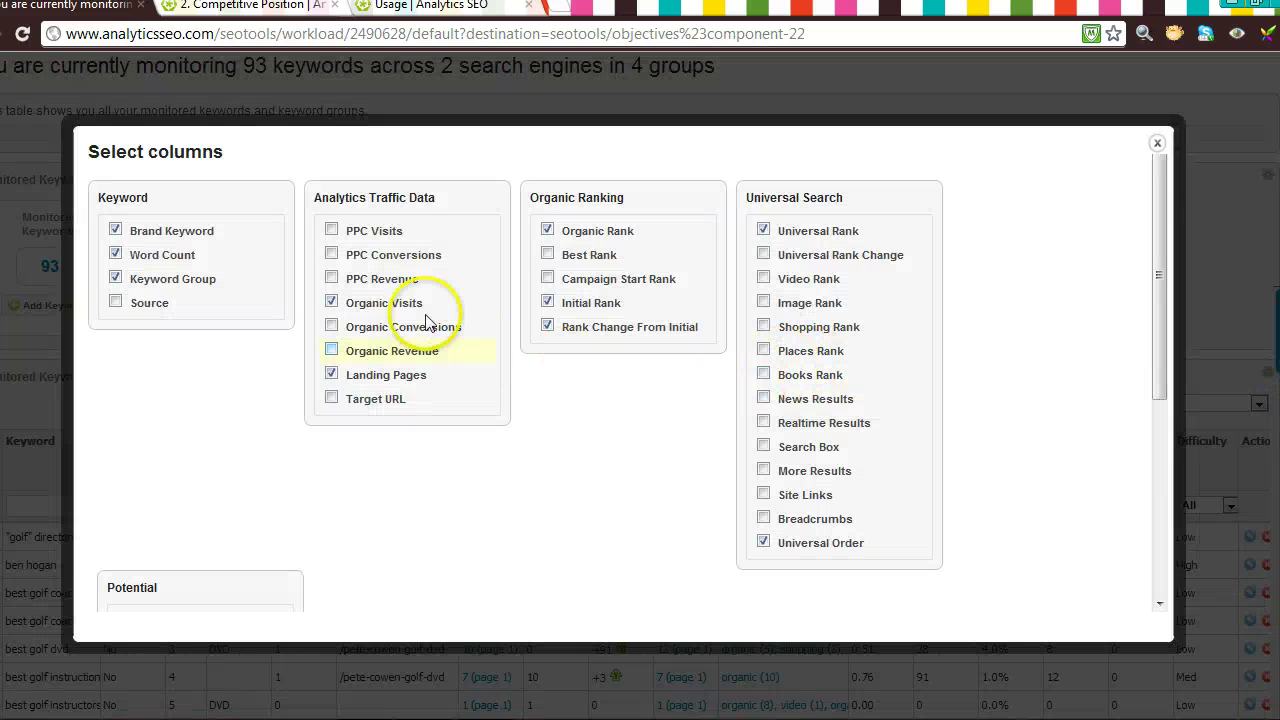
left_click(381, 325)
left_click(370, 350)
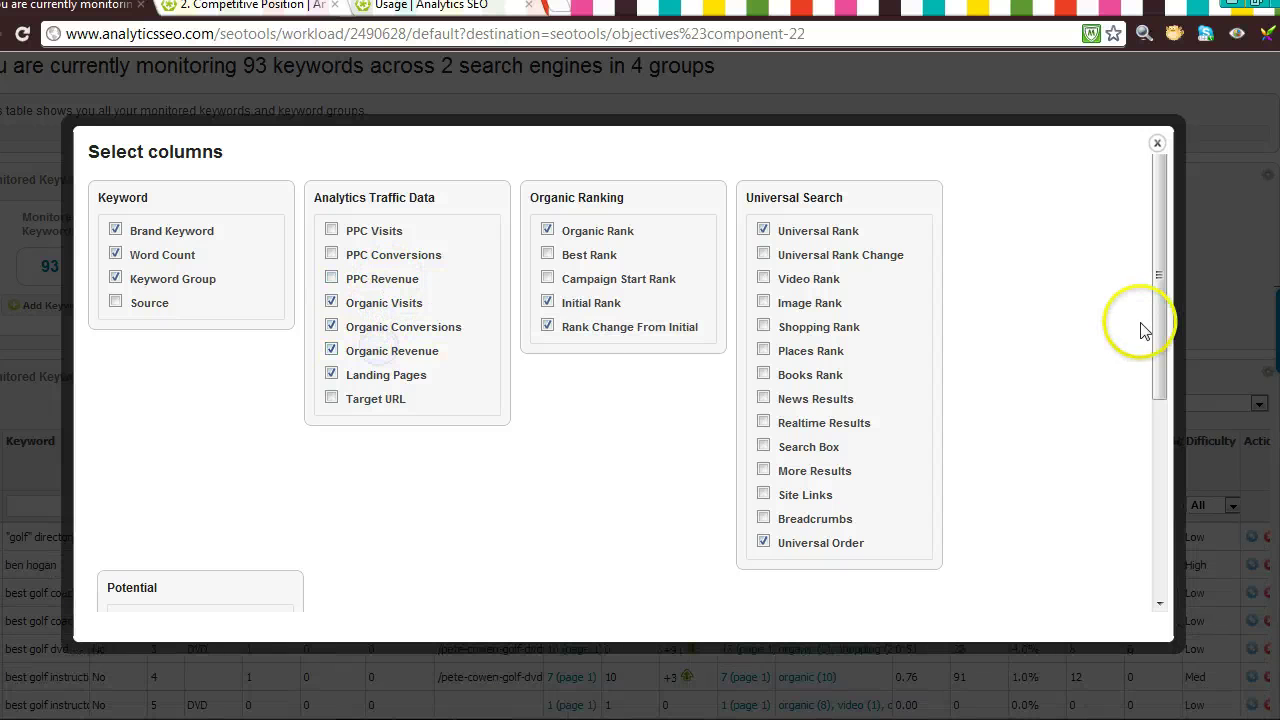
left_click(1214, 322)
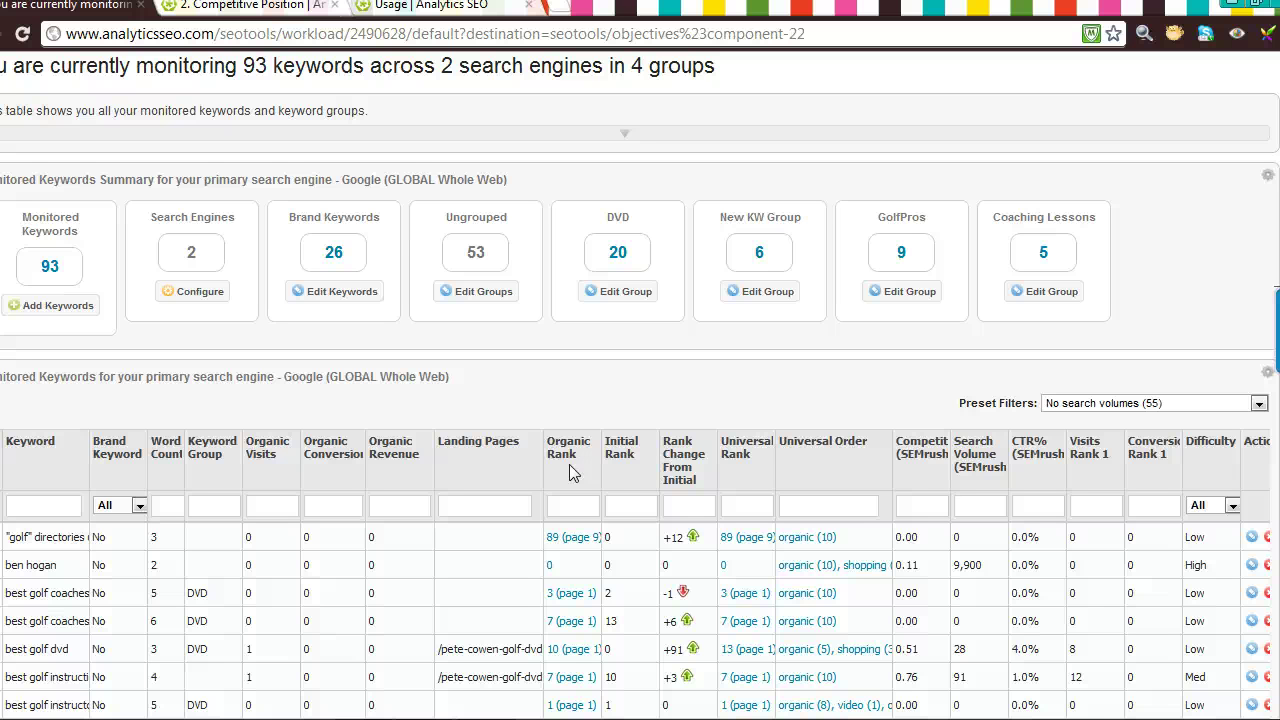
- Filter the keyword table by the DVD, New KW Group, GolfPros and Coaching Lessons groups in turn, and view the GolfPros group's configuration
left_click(555, 440)
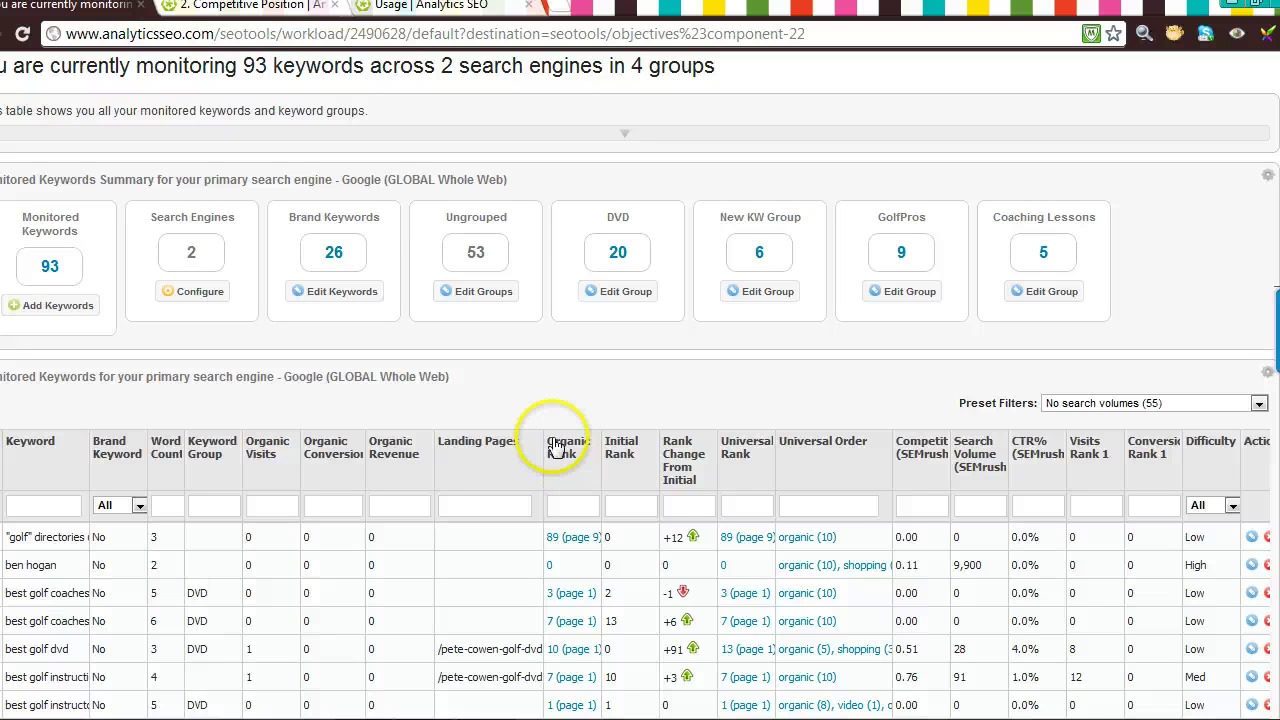
left_click(612, 256)
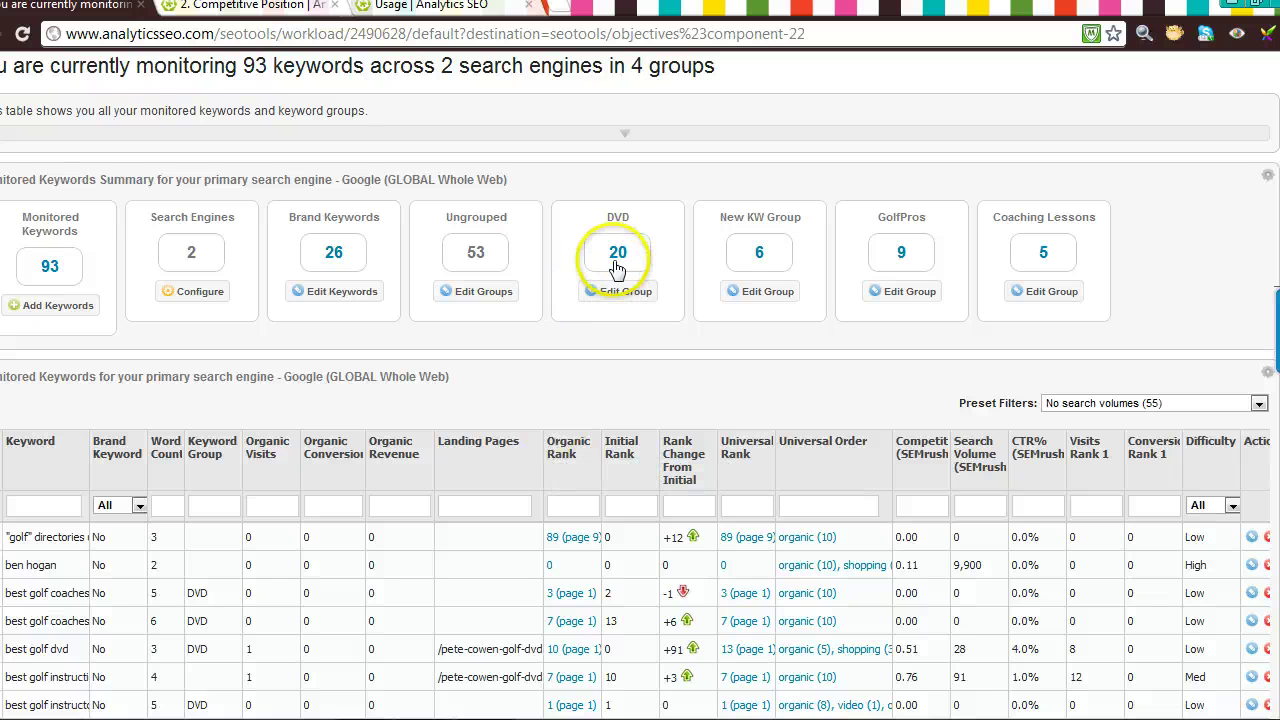
left_click(757, 254)
left_click(902, 258)
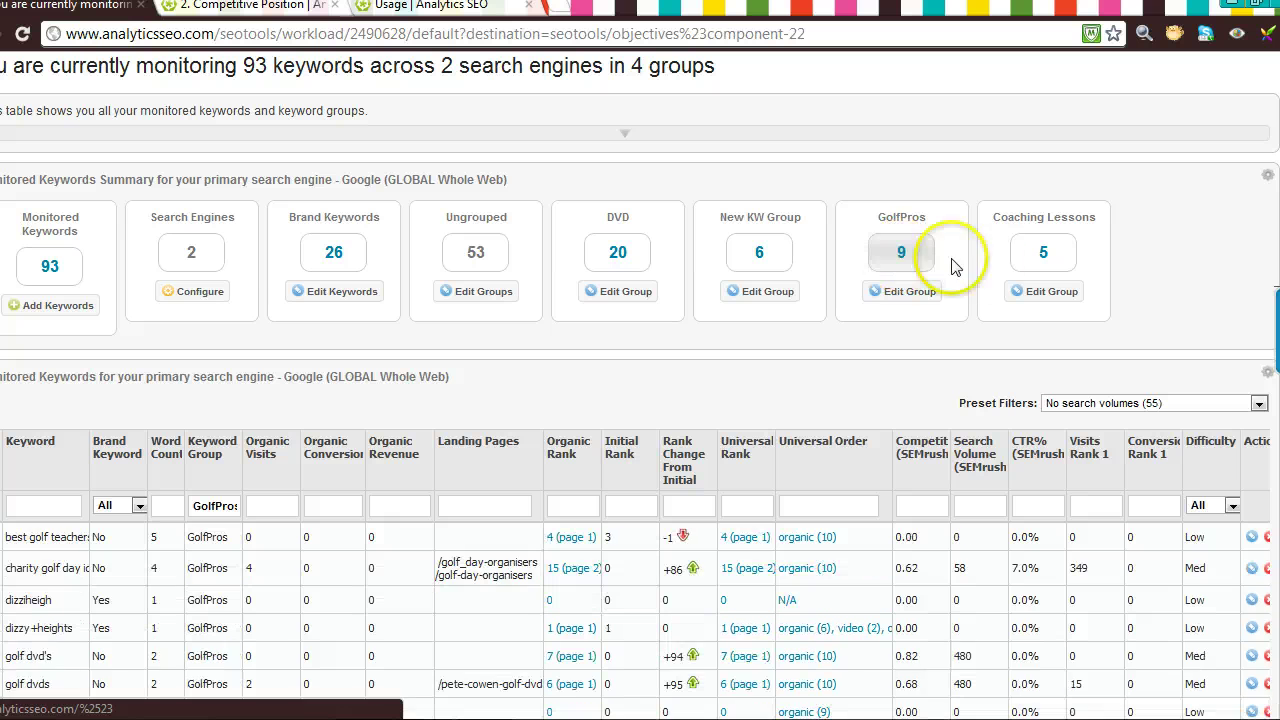
left_click(1043, 256)
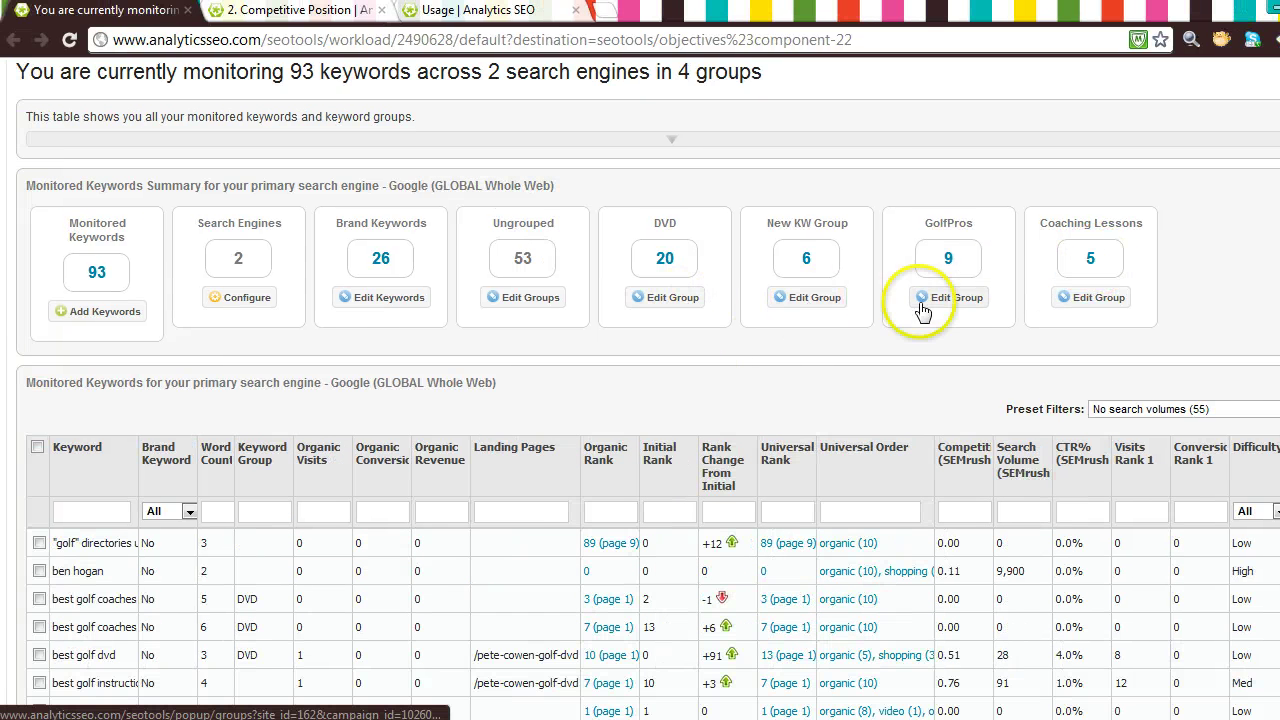
left_click(948, 298)
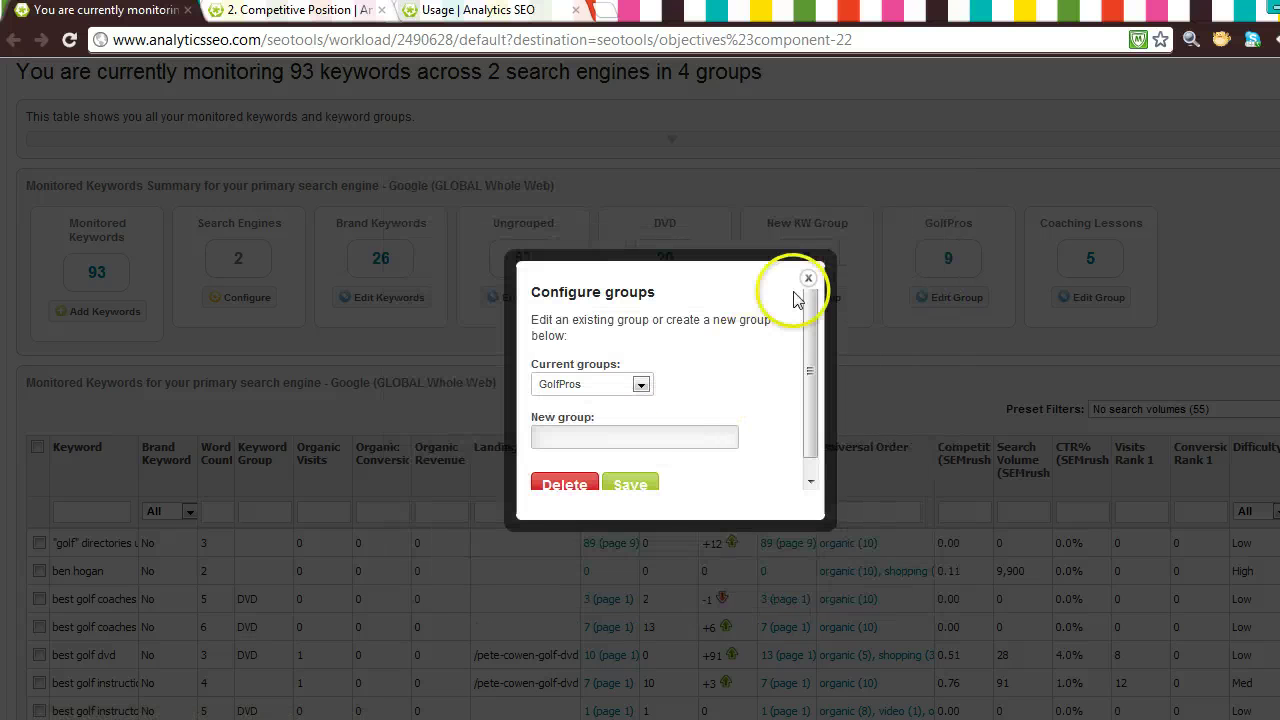
left_click(808, 278)
- Select the "ben hogan" keyword and the one below it, view the available bulk actions, and clear the selection
left_click(39, 571)
left_click(39, 599)
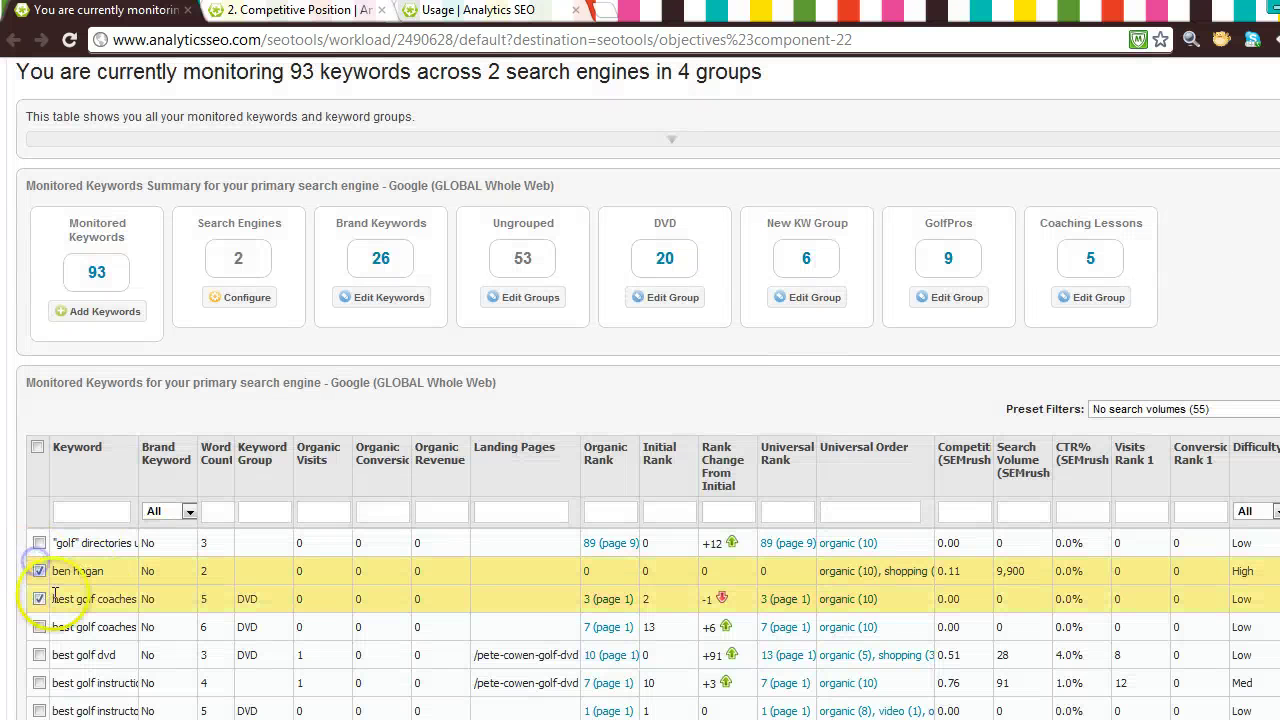
scroll(108, 608, "down", 3)
left_click(132, 526)
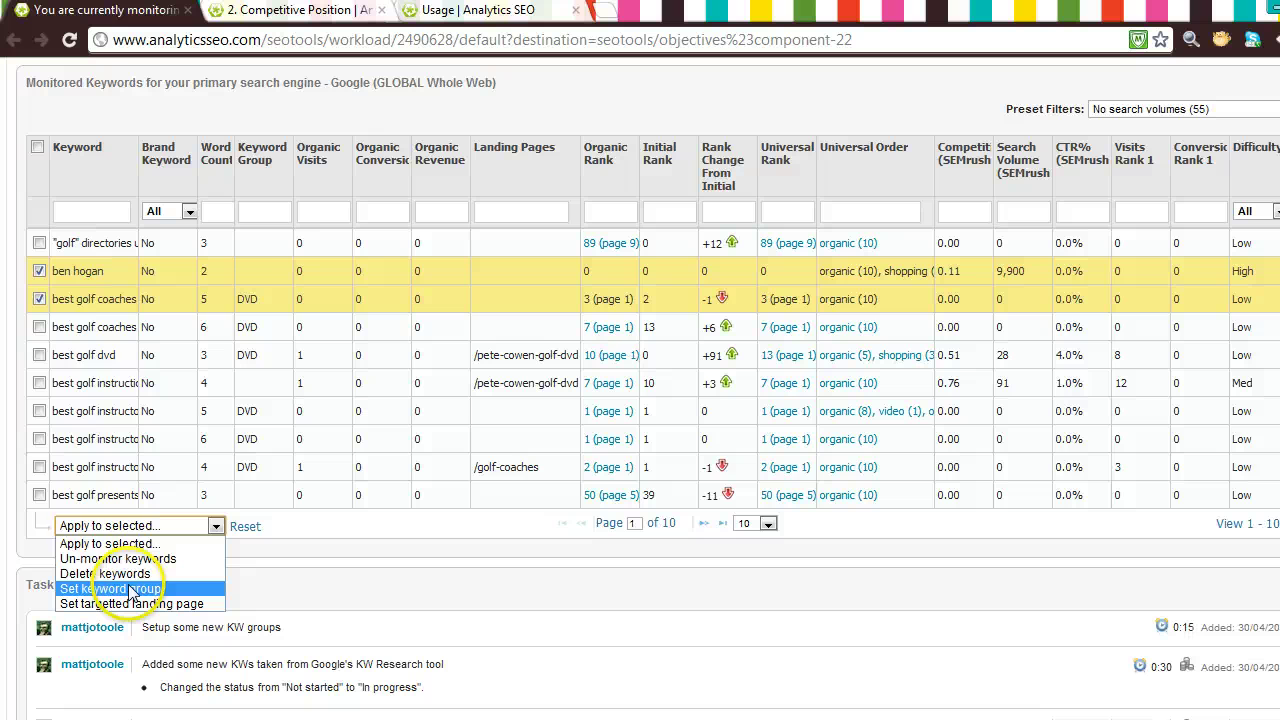
left_click(130, 589)
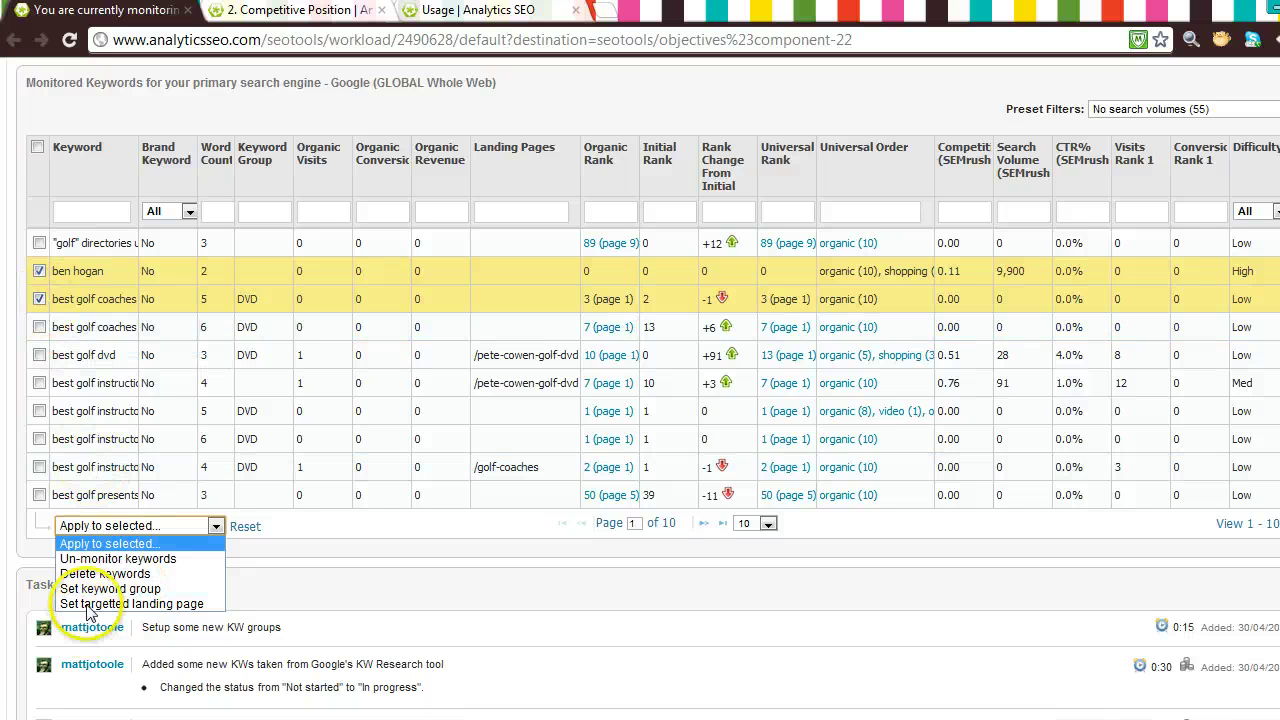
left_click(39, 299)
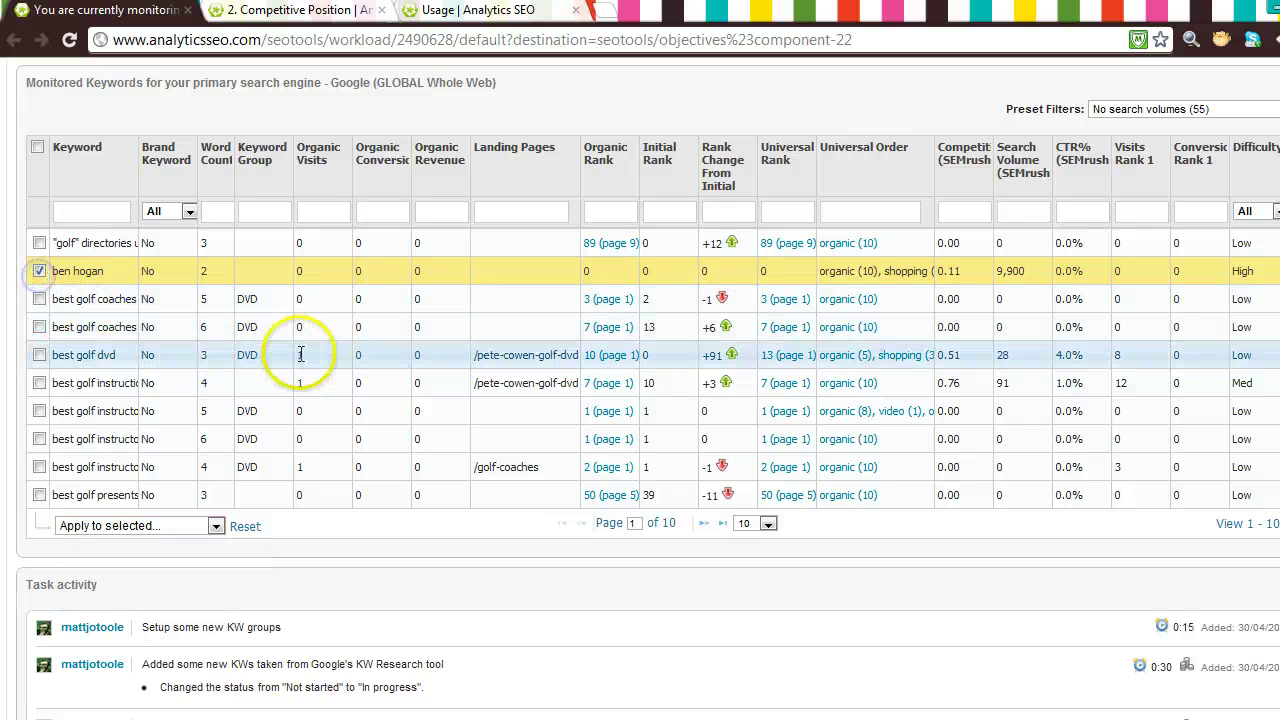
left_click(39, 271)
- Filter the keyword table by organic rank, first with the range 1-10 and then with <10
scroll(58, 290, "up", 2)
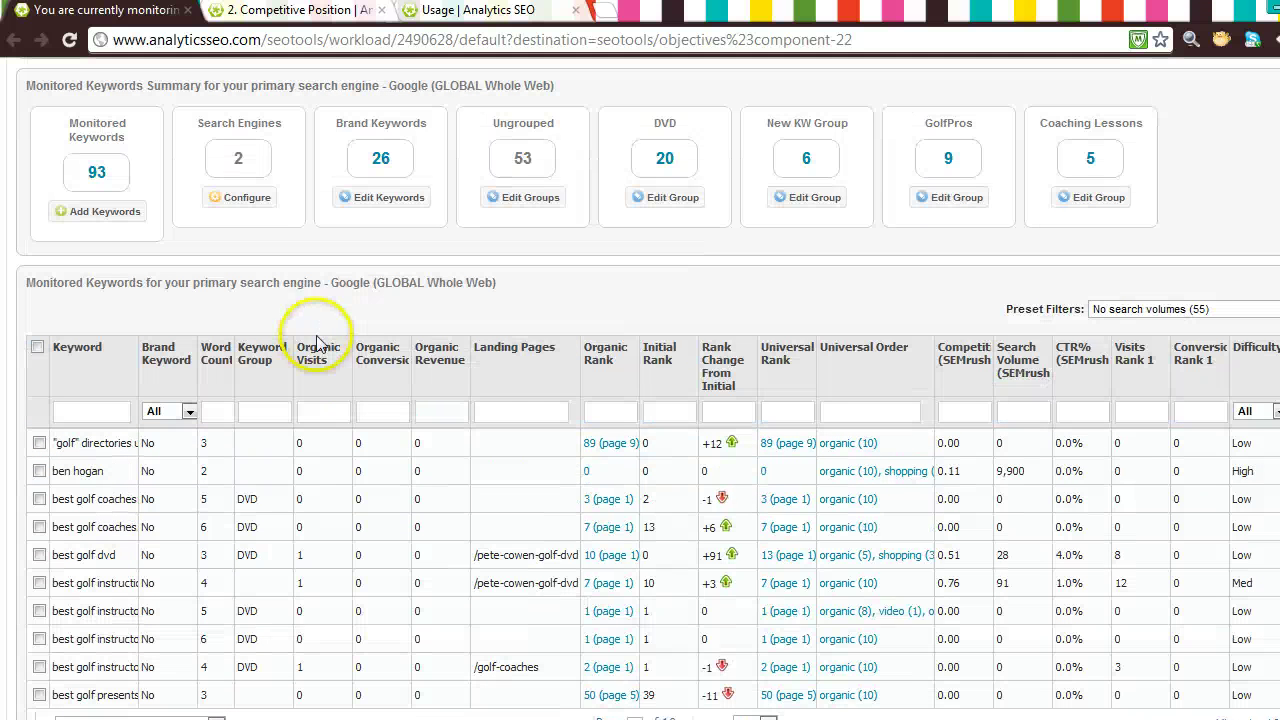
left_click(609, 414)
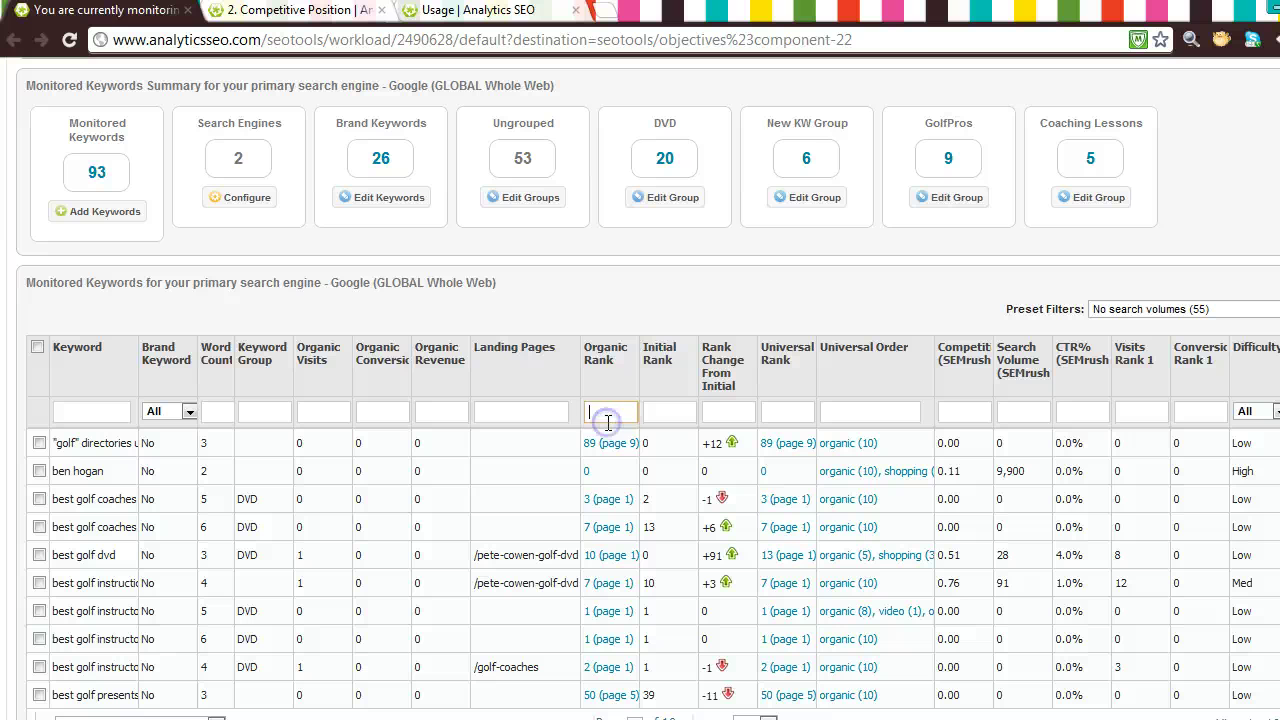
type("1-10")
key("Return")
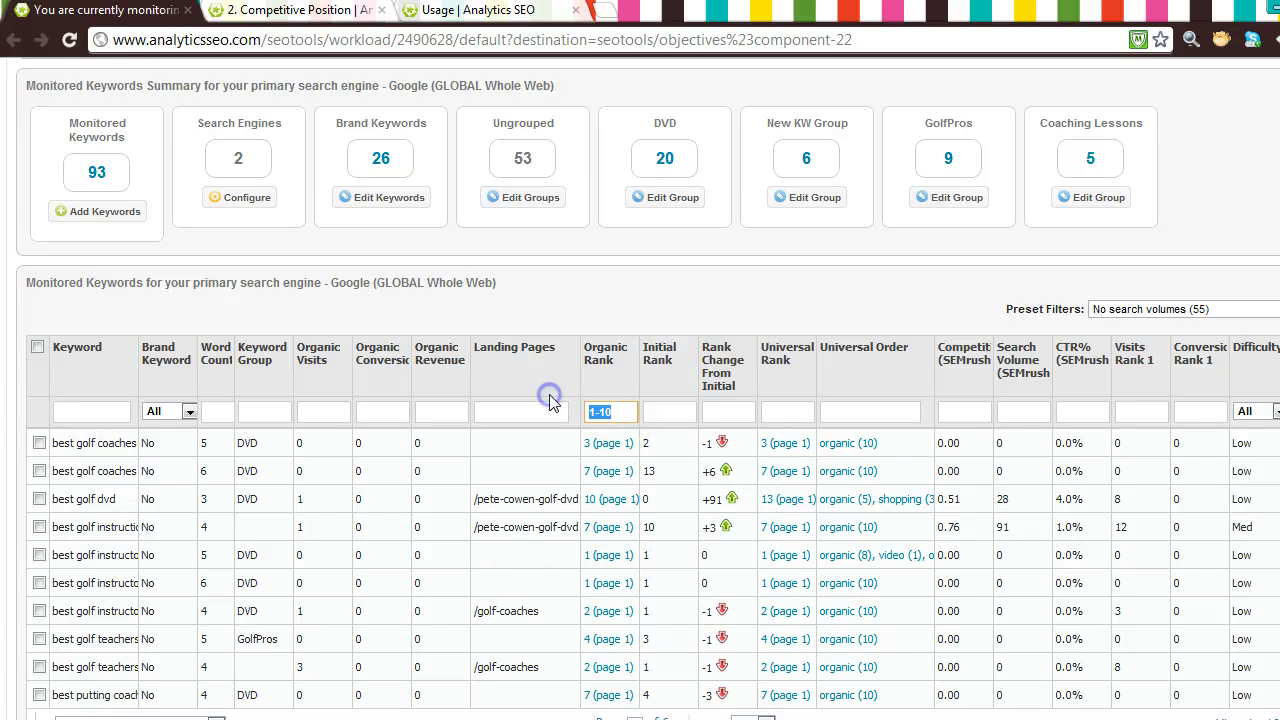
type("<10")
key("Return")
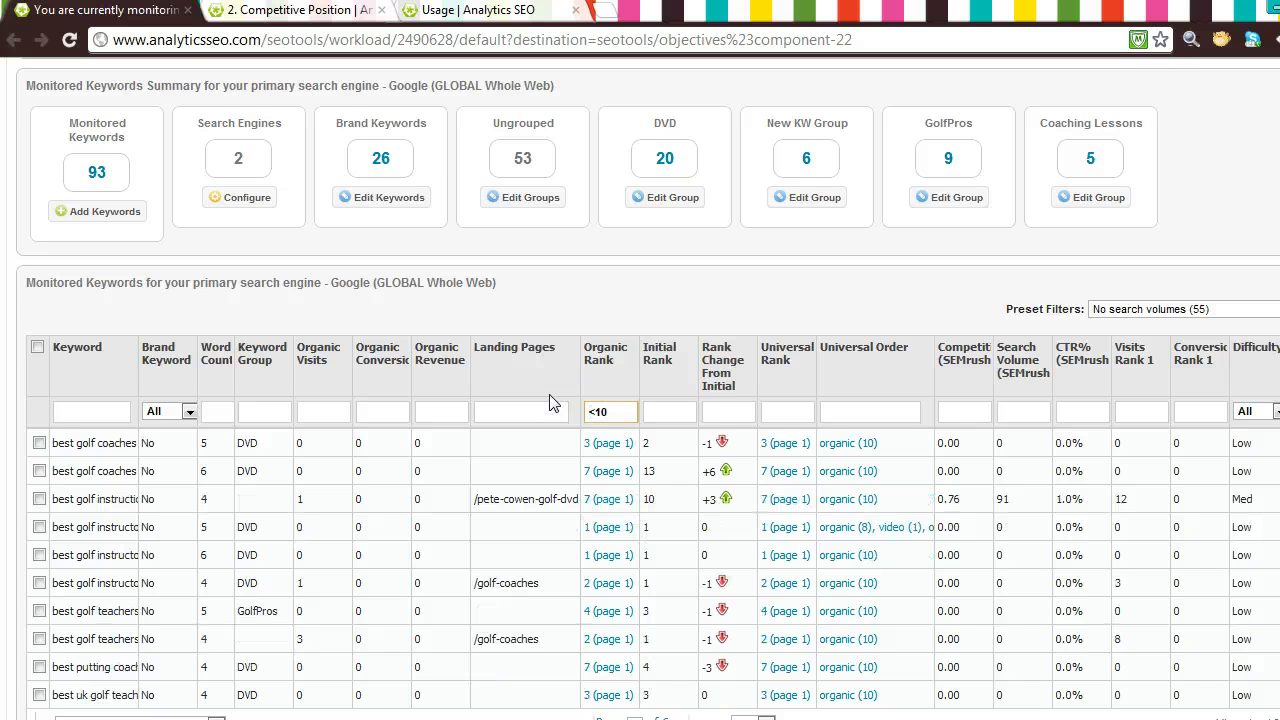
- Filter the keyword table to organic ranks 11-20 and sort it by organic rank in ascending order
key("BackSpace")
key("BackSpace")
key("BackSpace")
type("11-20")
key("Return")
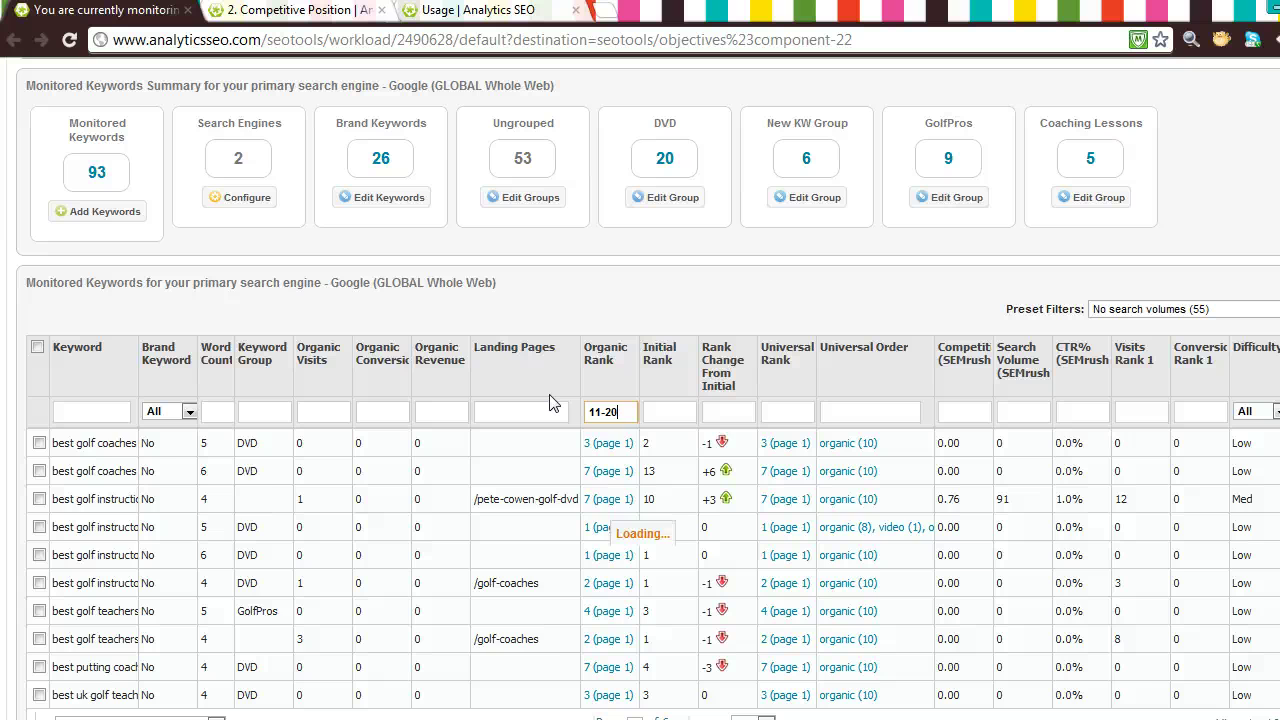
left_click(610, 362)
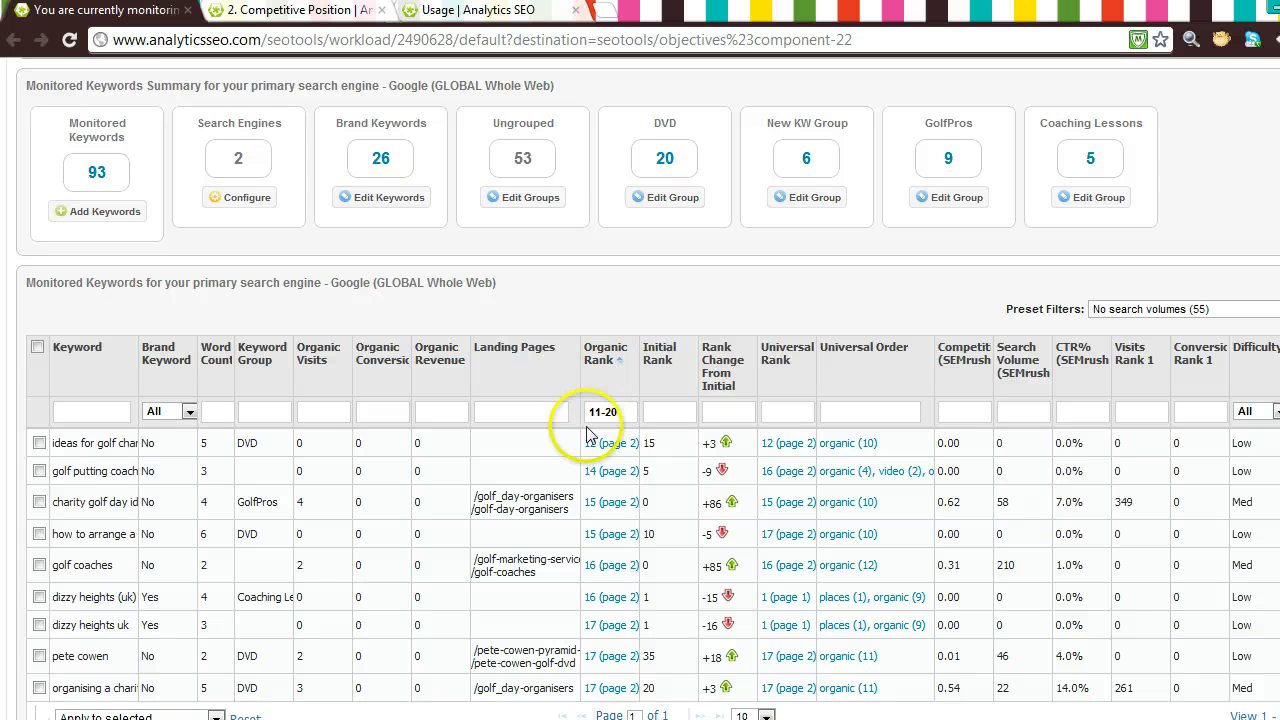
left_click_drag(194, 286, 494, 288)
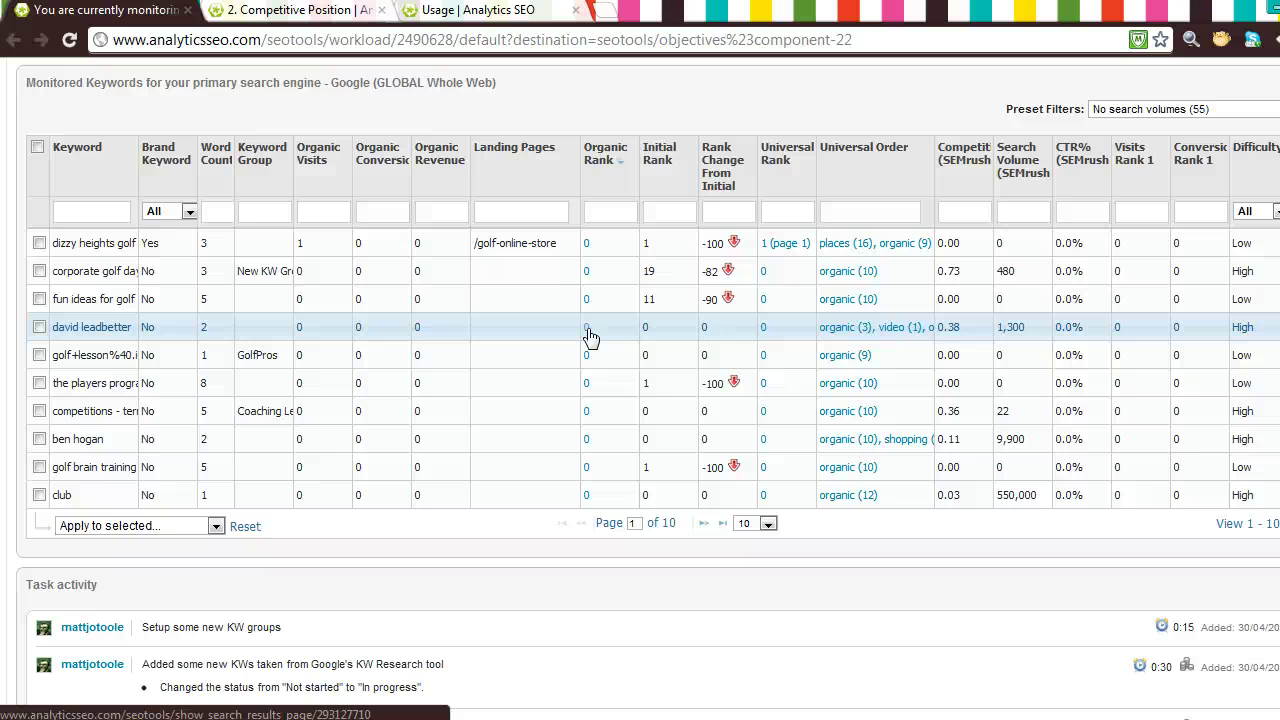
- Open the stored search results page for the "david leadbetter" keyword, read through its results, and close it
left_click(588, 330)
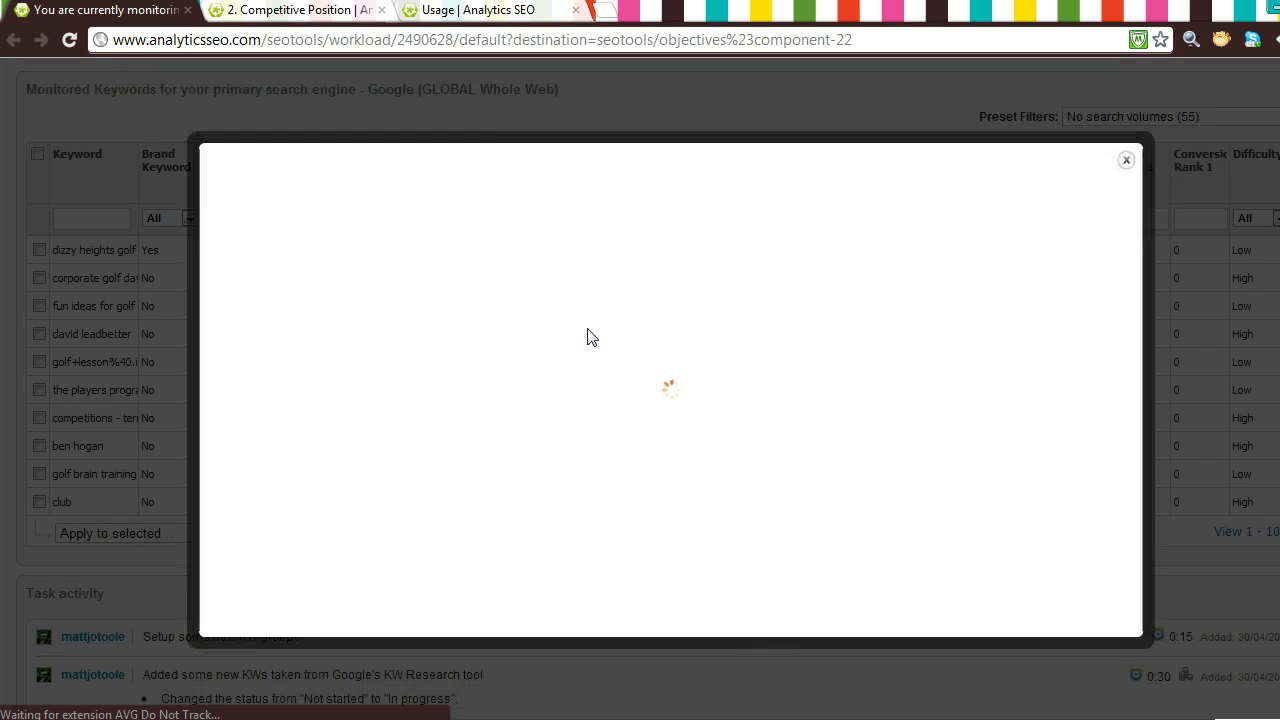
scroll(590, 336, "down", 6)
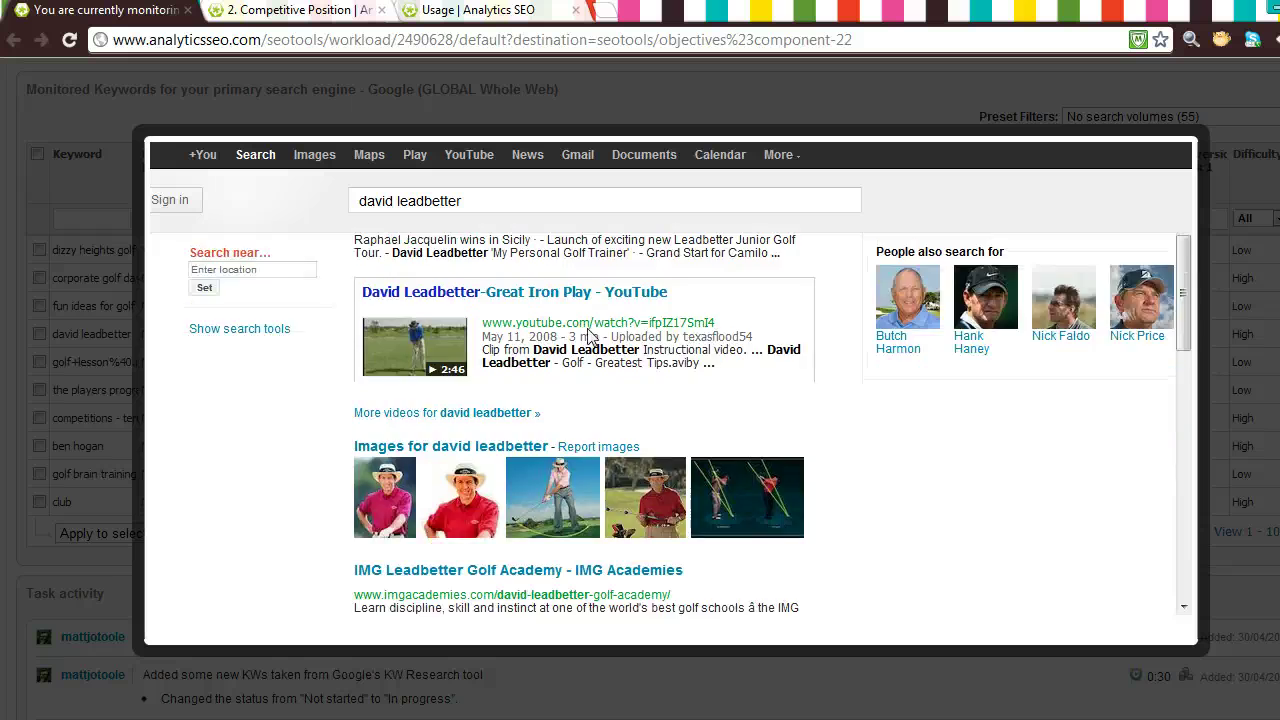
scroll(590, 336, "down", 1)
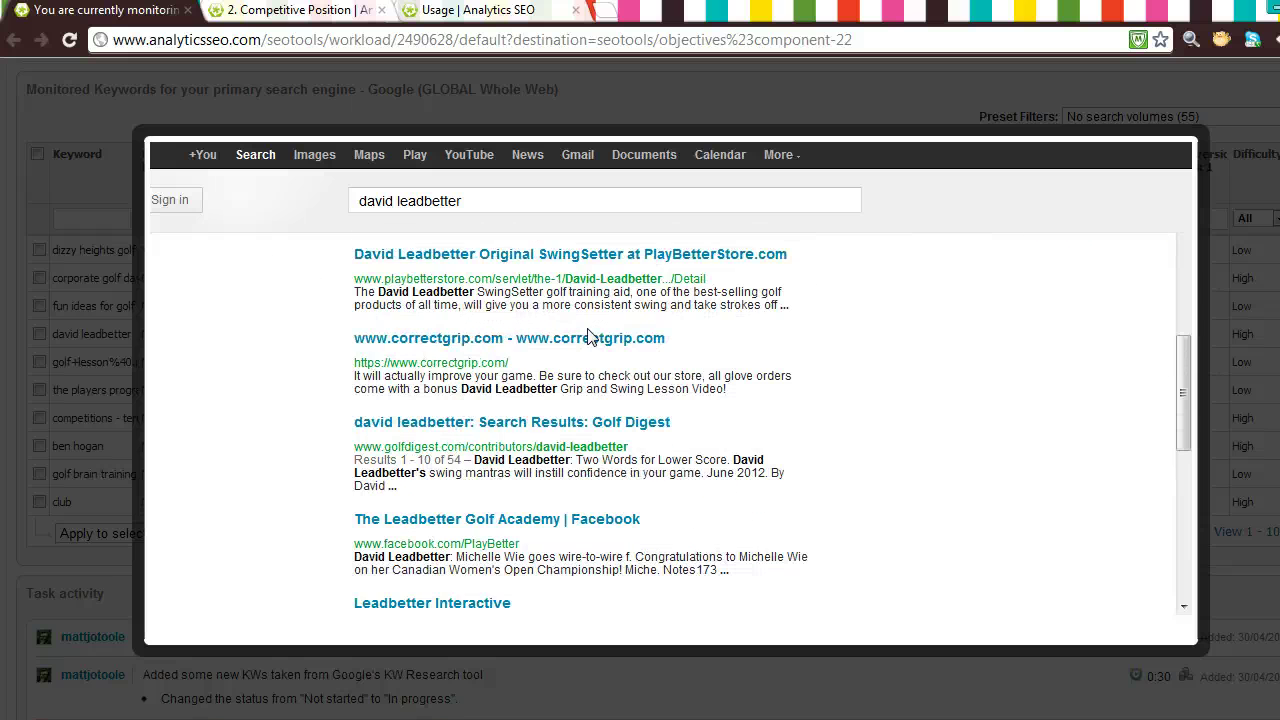
scroll(590, 336, "down", 2)
scroll(590, 336, "up", 10)
scroll(590, 336, "down", 2)
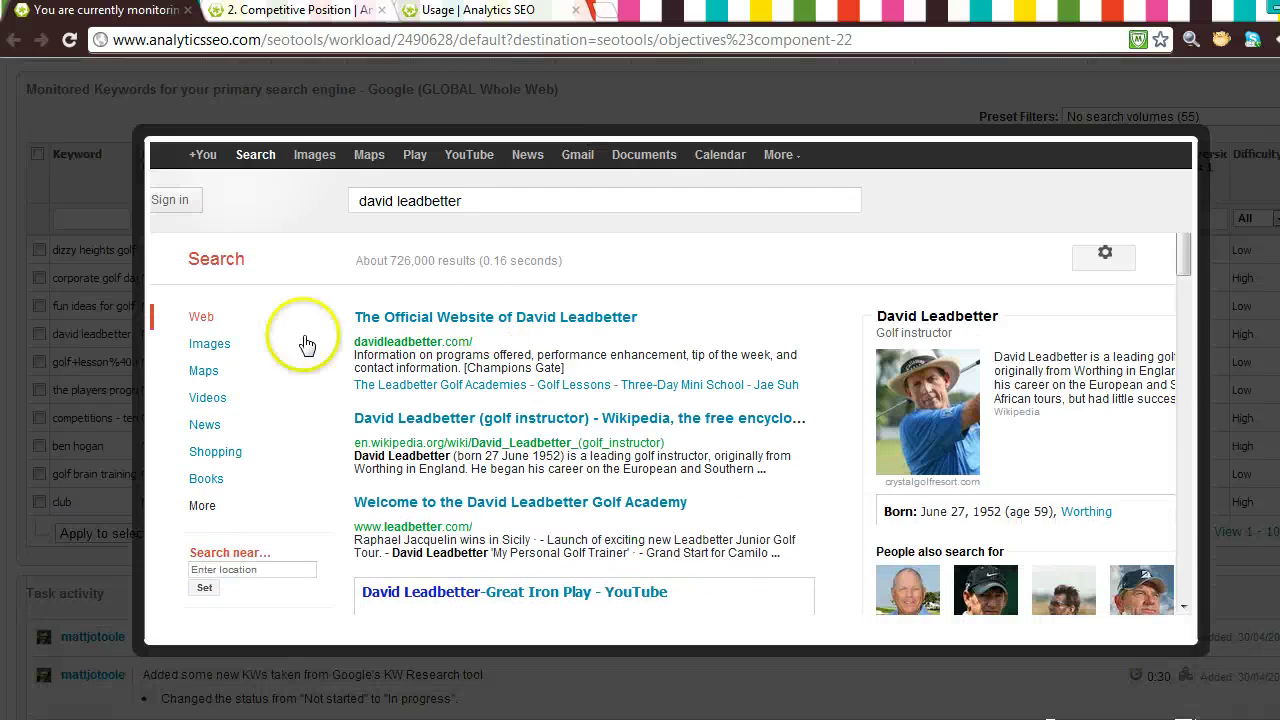
left_click(25, 355)
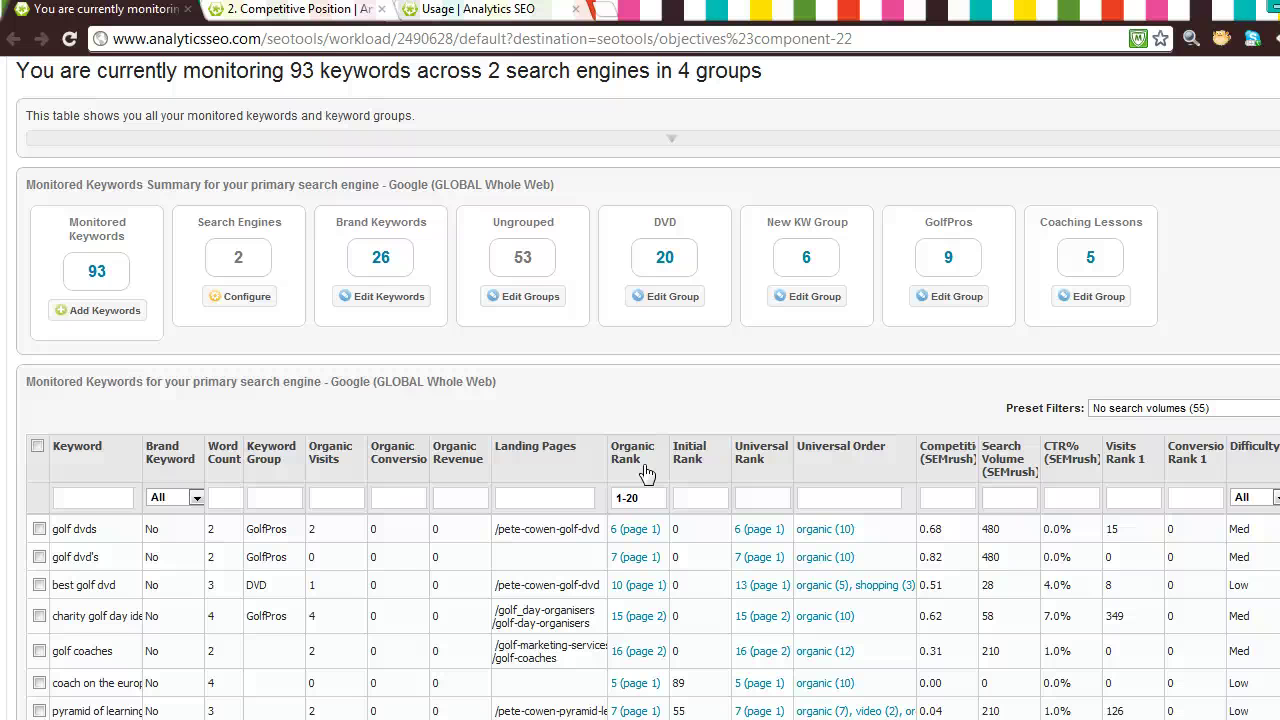
right_click(634, 530)
key("Escape")
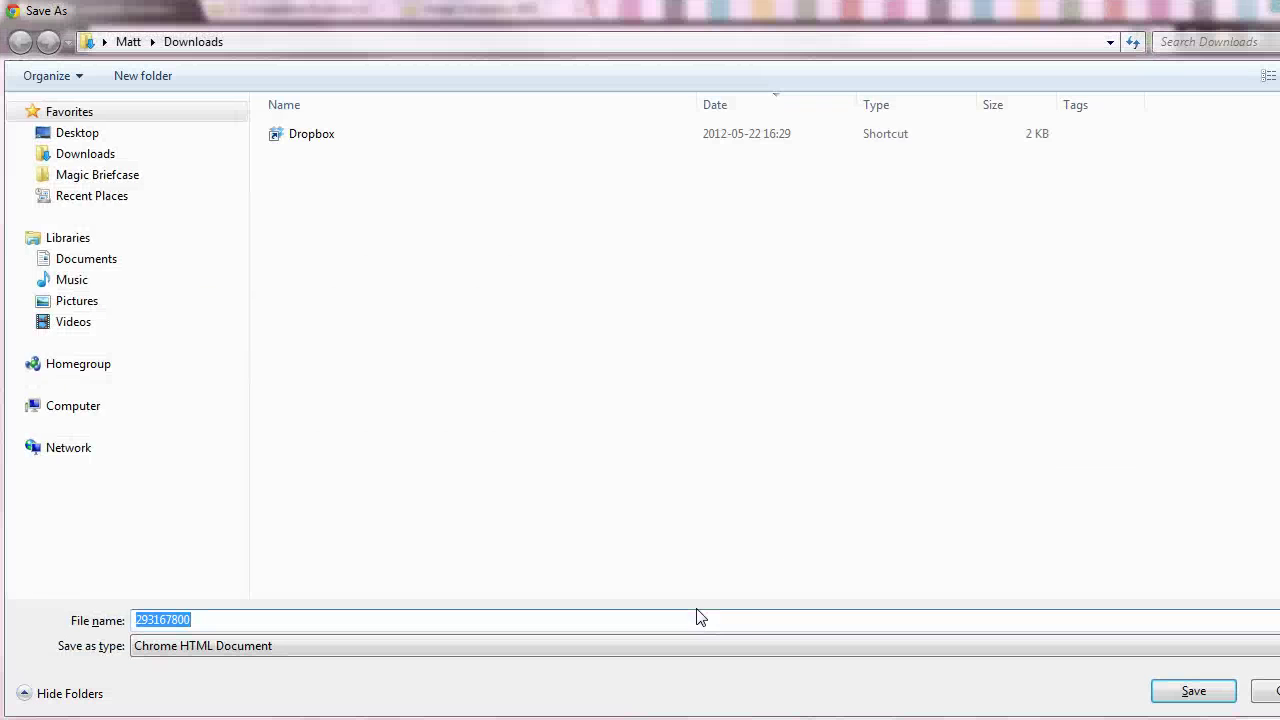
left_click(1262, 692)
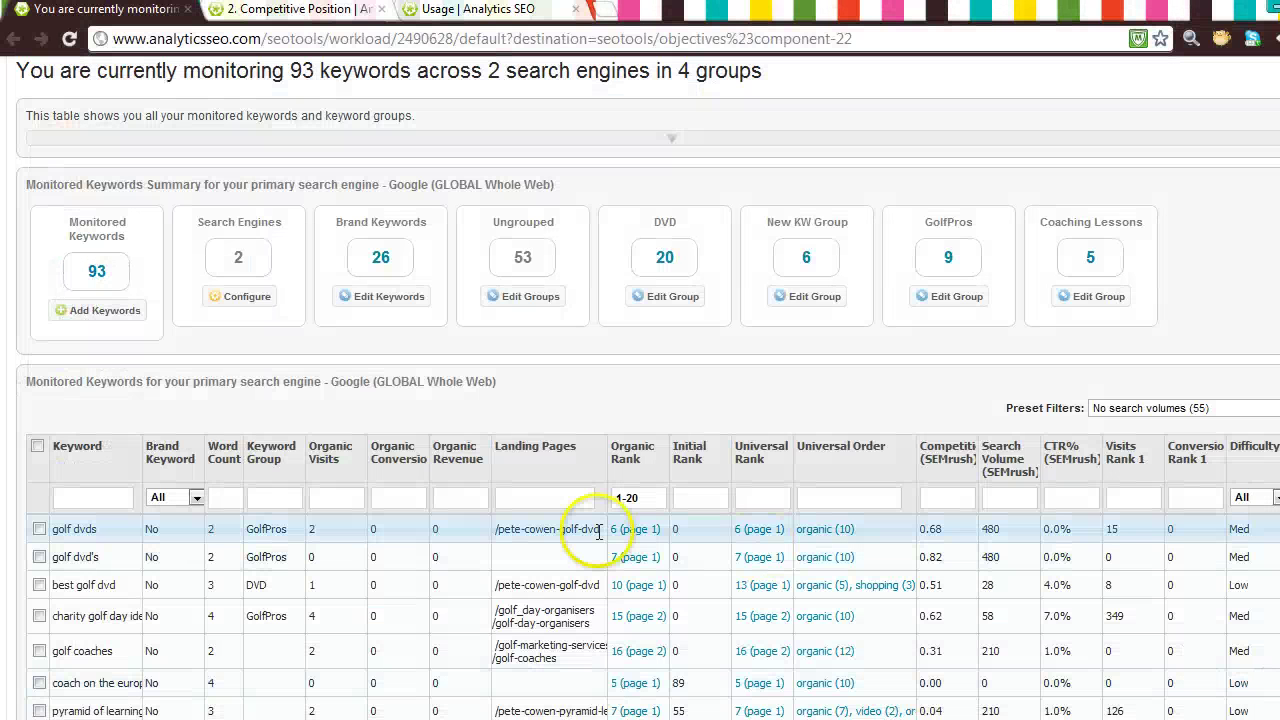
- Clear the Organic Rank filter and filter the monitored keywords by landing pages matching "/golf-day"
left_click_drag(645, 499, 607, 496)
key("BackSpace")
key("Return")
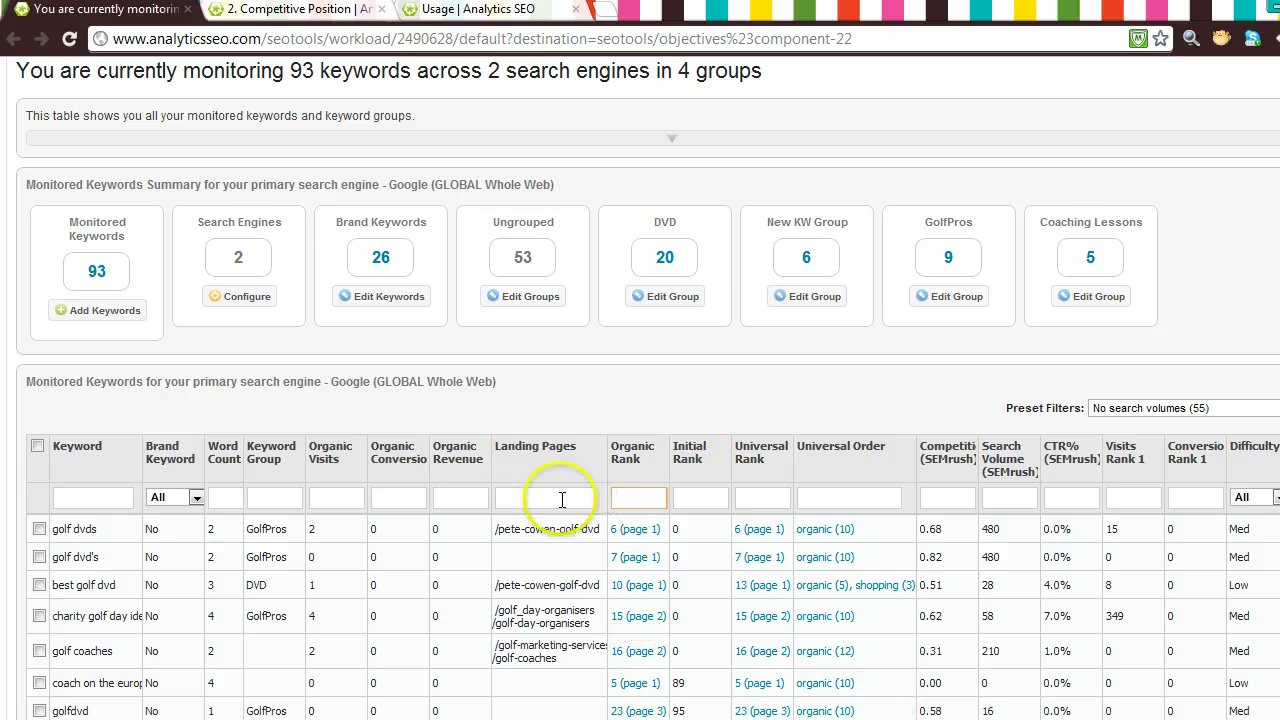
left_click(562, 498)
type("/golf-")
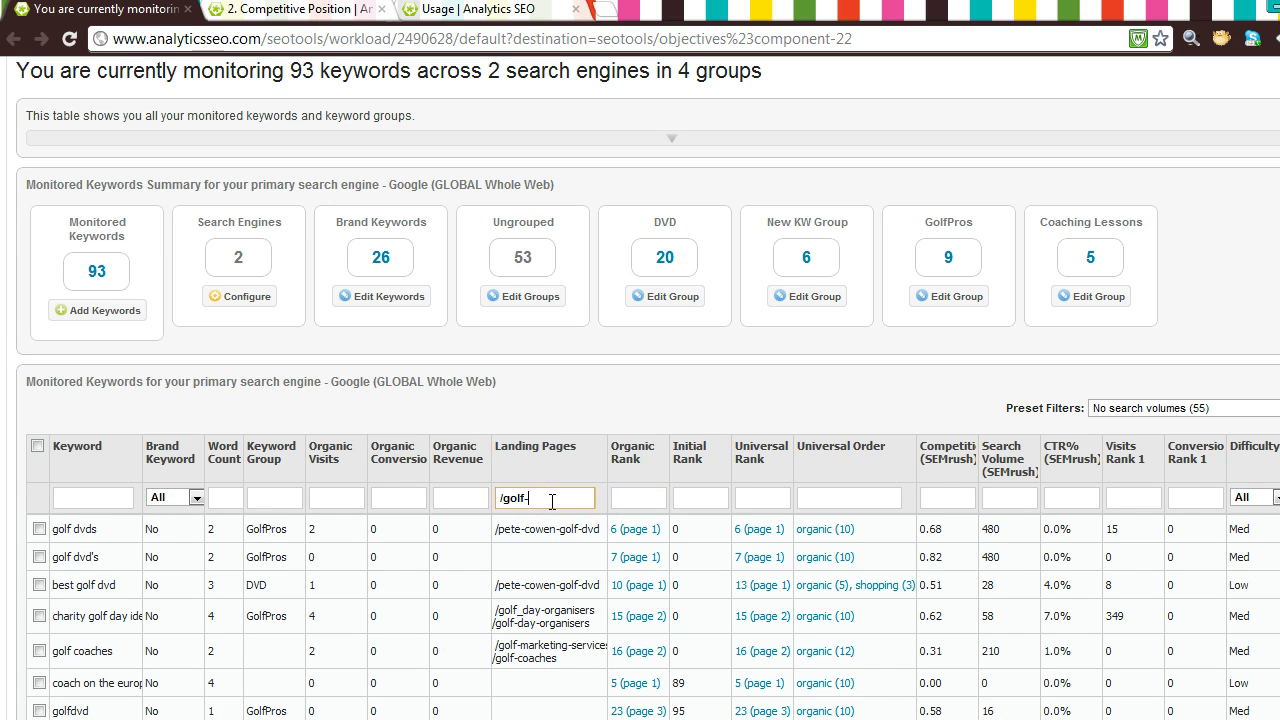
type("day")
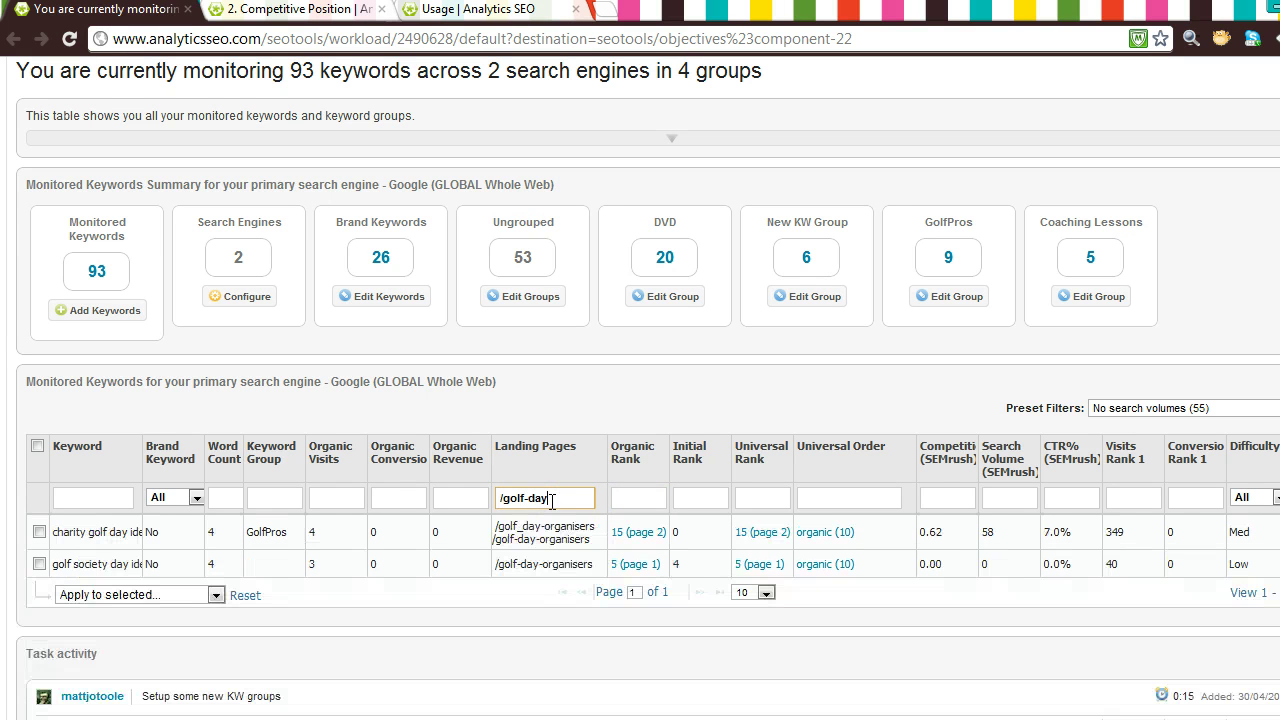
- Filter the keyword table by landing pages matching "/golf-coaches", and clear the Landing Pages filter
double_click(540, 498)
type("coaches")
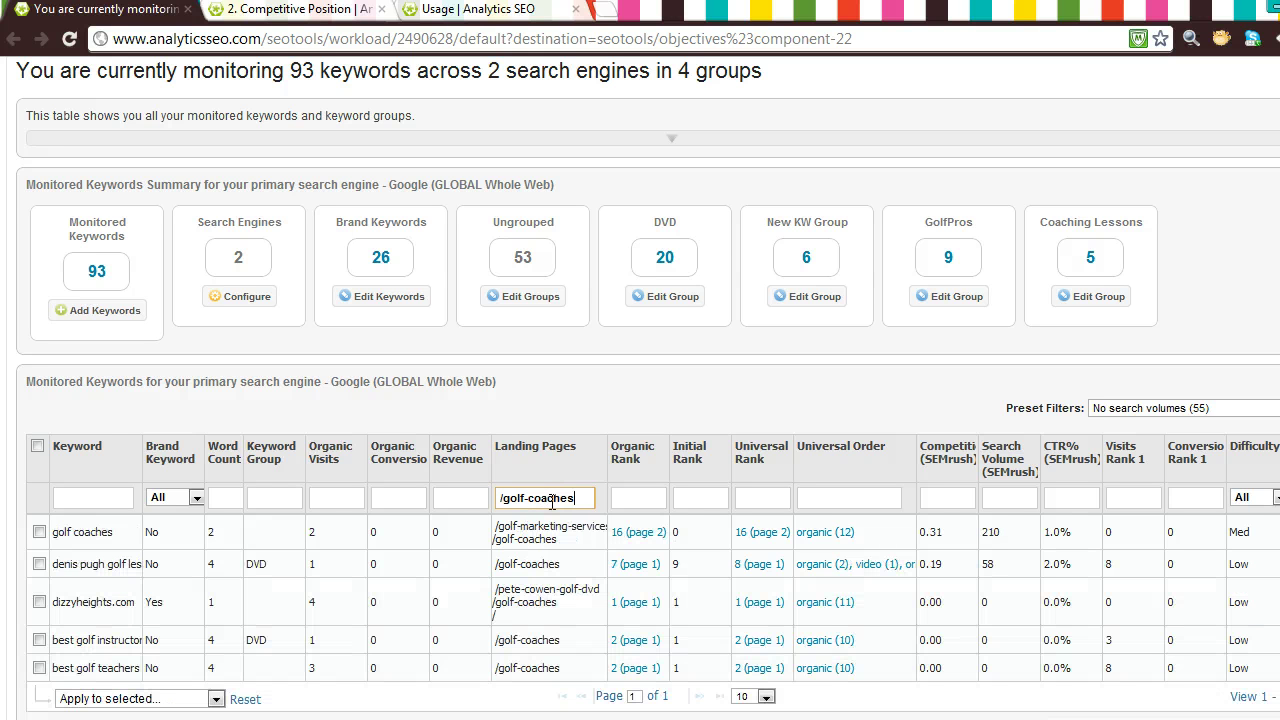
left_click_drag(555, 499, 443, 502)
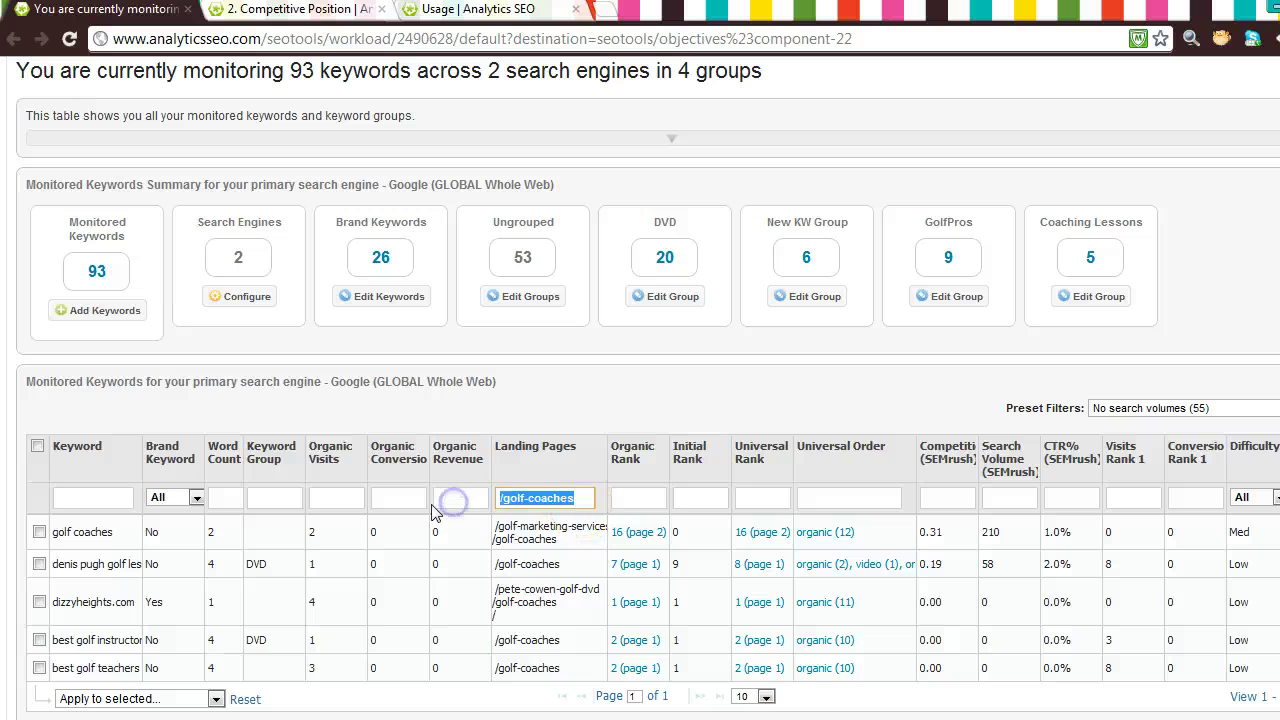
key("BackSpace")
- Add the PPC Revenue, PPC Conversions and PPC Visits columns to the keyword table and remove the Initial Rank column
left_click(1277, 382)
left_click(446, 284)
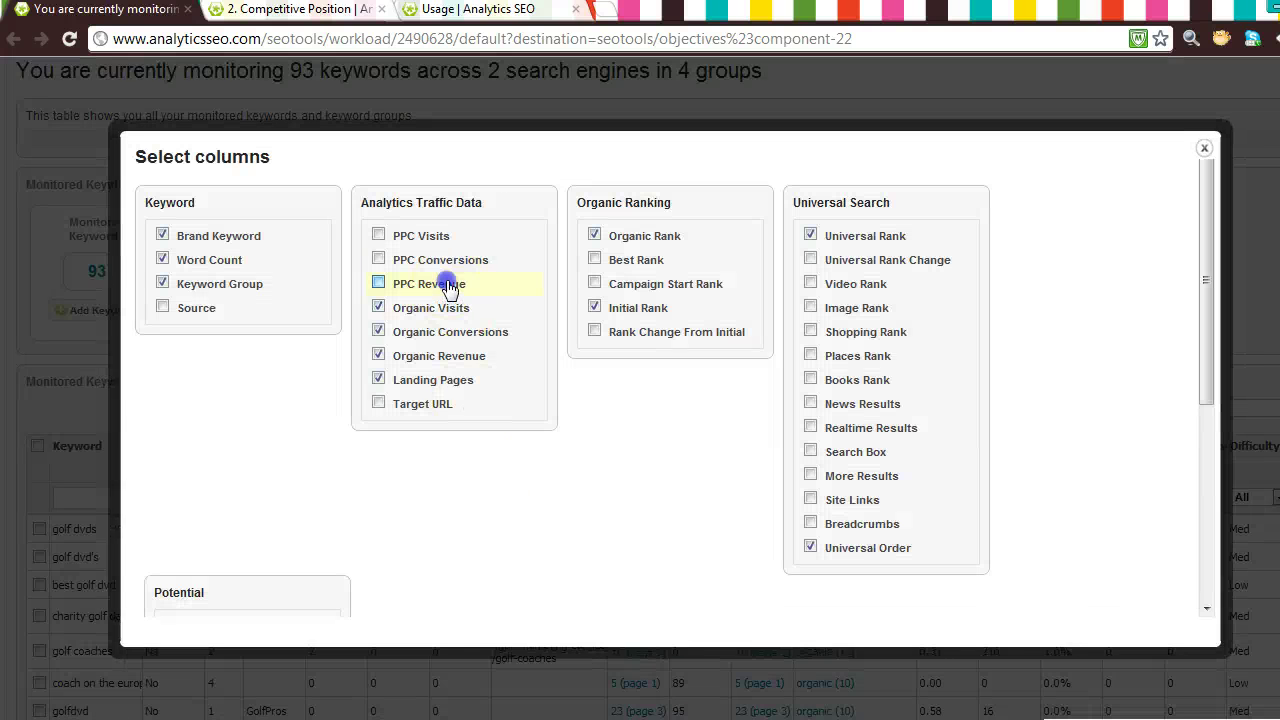
left_click(443, 261)
left_click(441, 239)
left_click(636, 314)
left_click(1250, 298)
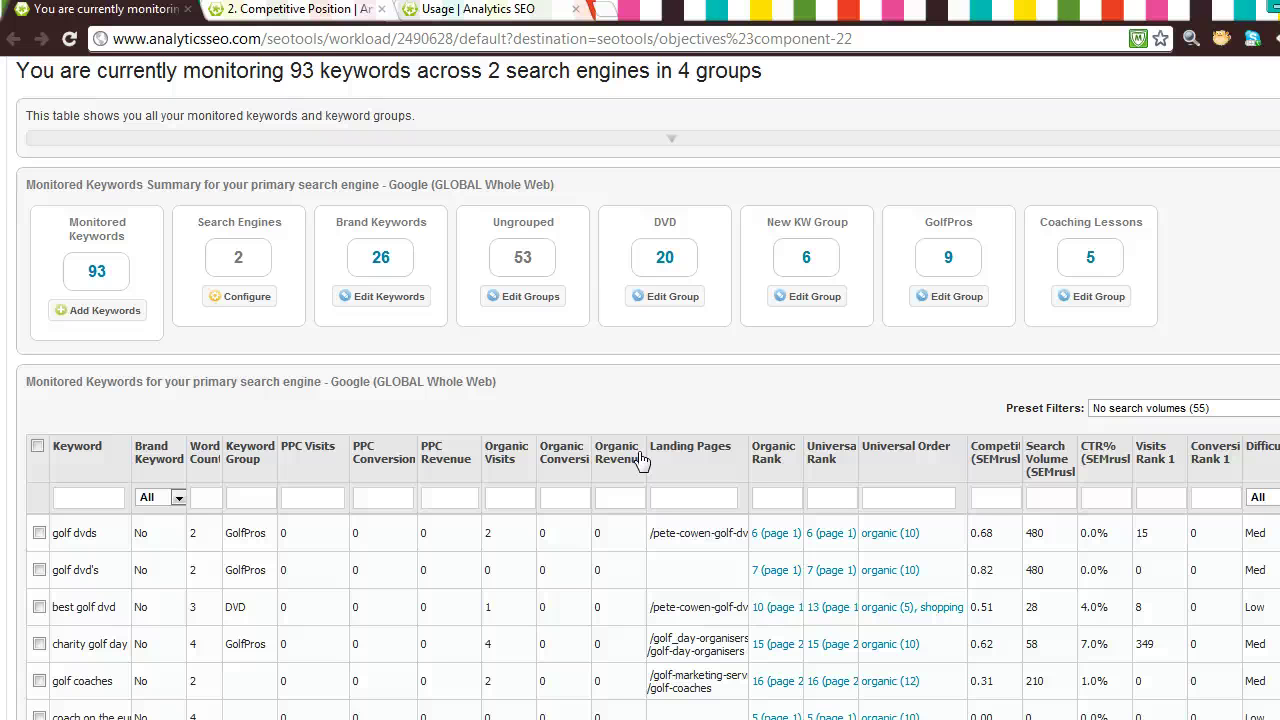
- Sort the keywords by CTR% in descending order and filter them by word count, trying 1-2 and settling on >3
left_click(1098, 452)
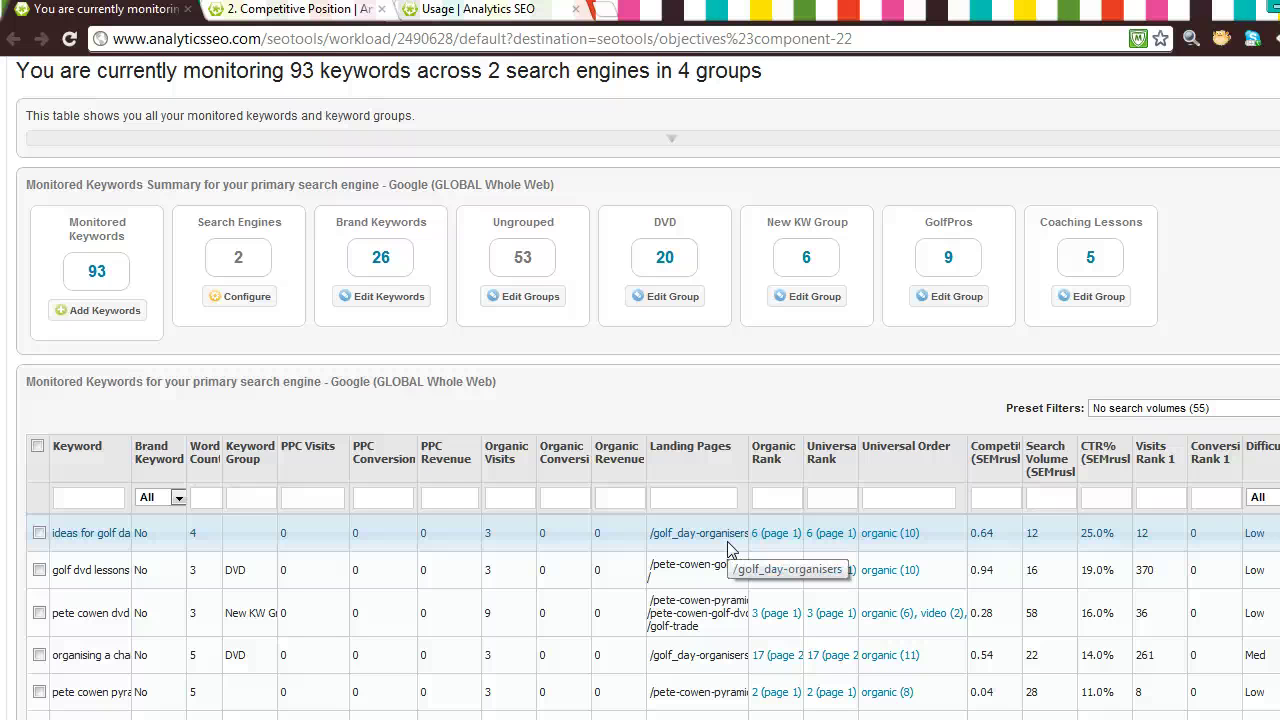
left_click(208, 497)
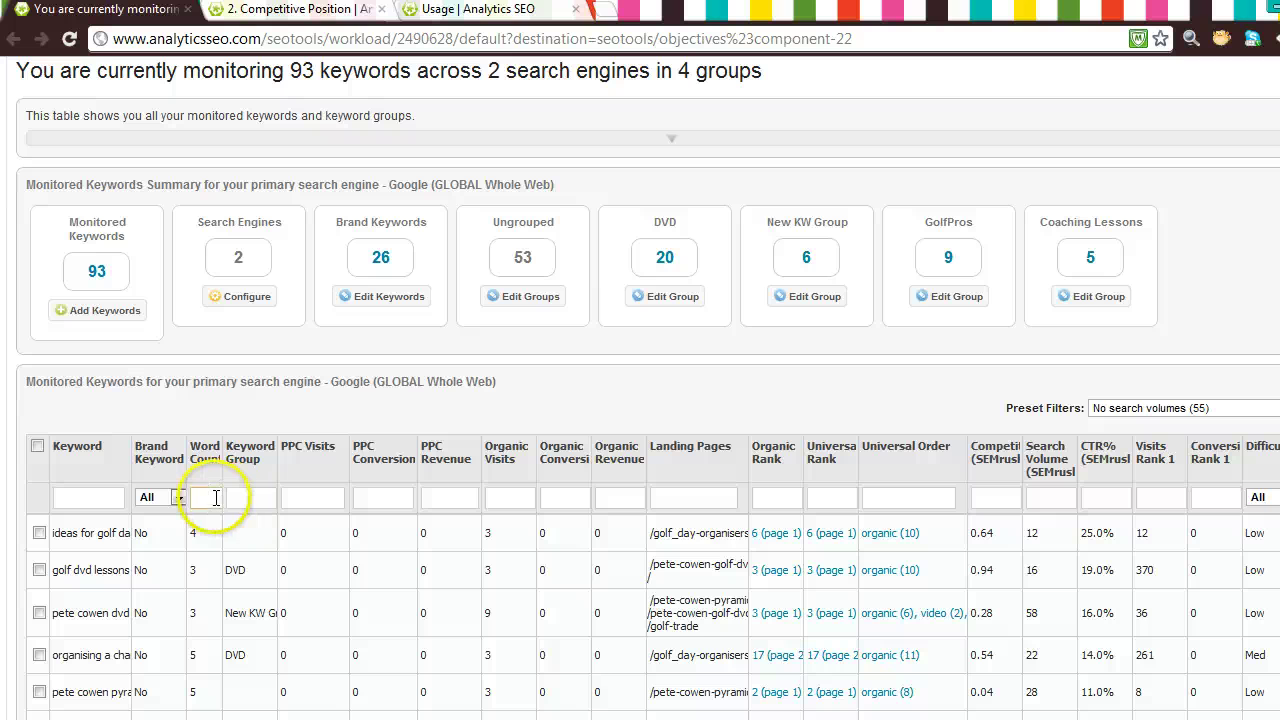
type("1-2")
key("BackSpace")
key("BackSpace")
key("BackSpace")
type(">3")
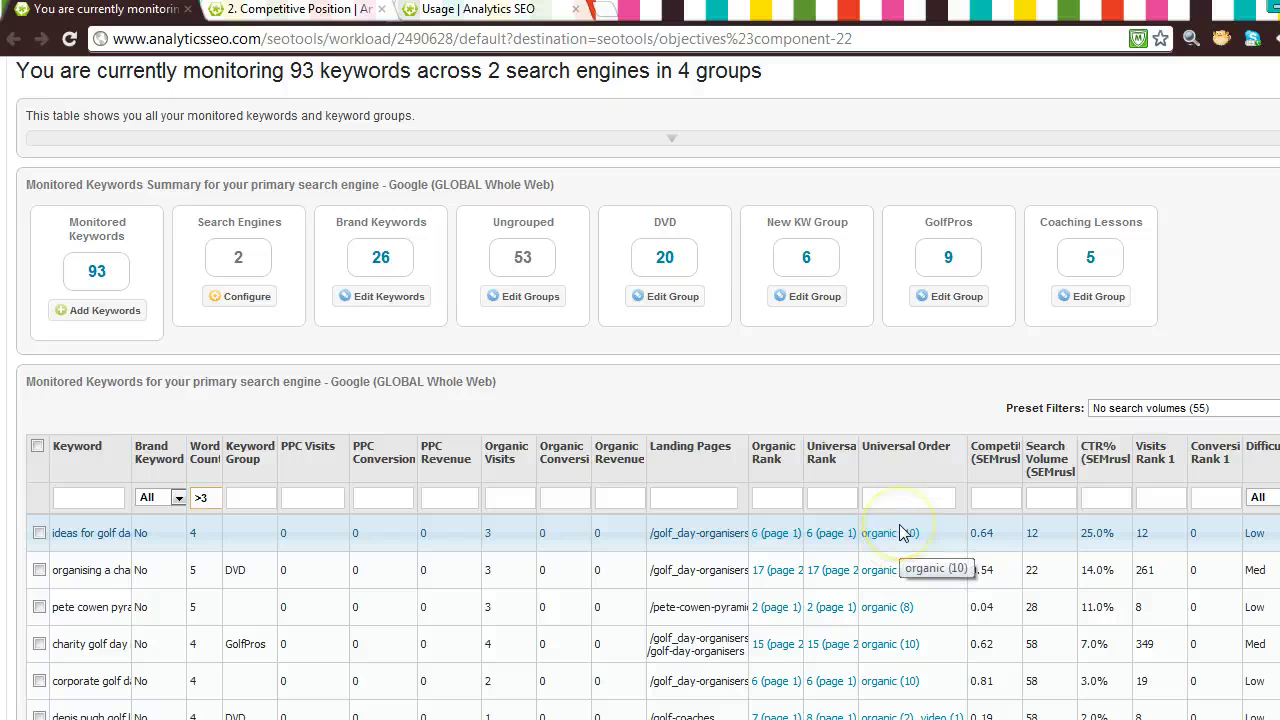
scroll(903, 532, "down", 1)
scroll(903, 532, "down", 1)
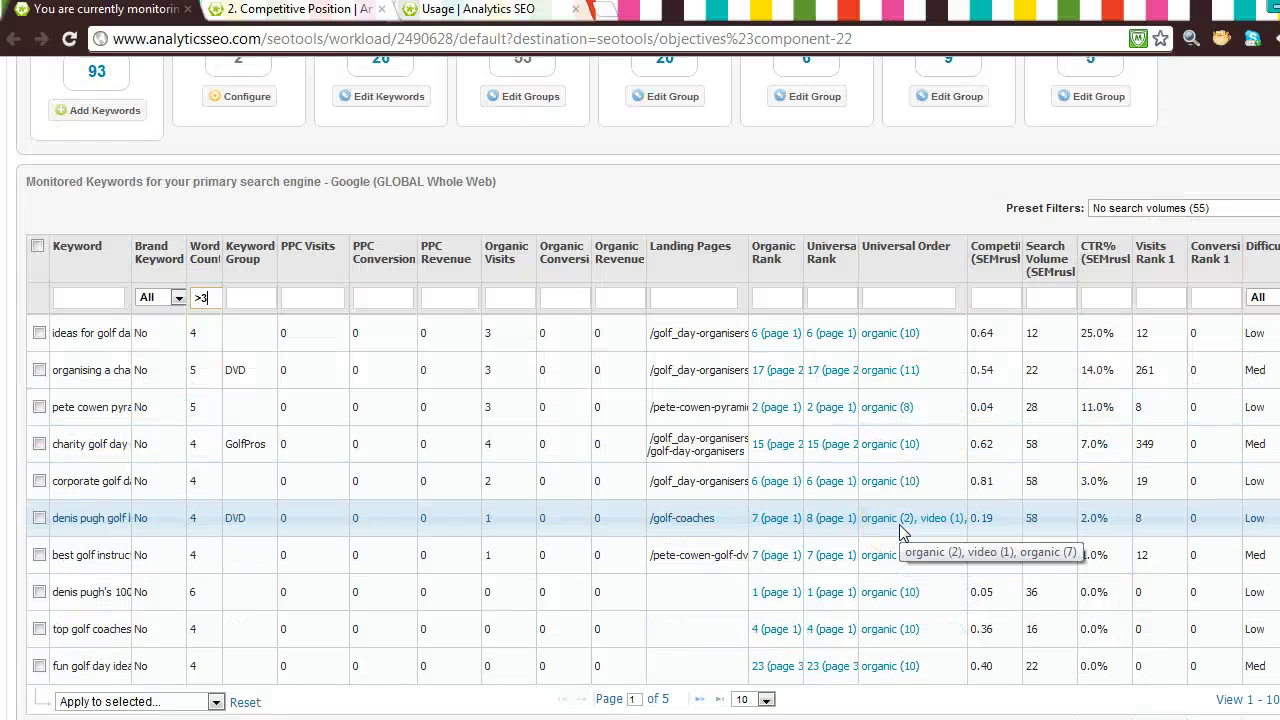
- Clear the Word Count filter and filter the keywords to organic ranks 1-10
left_click_drag(213, 298, 184, 299)
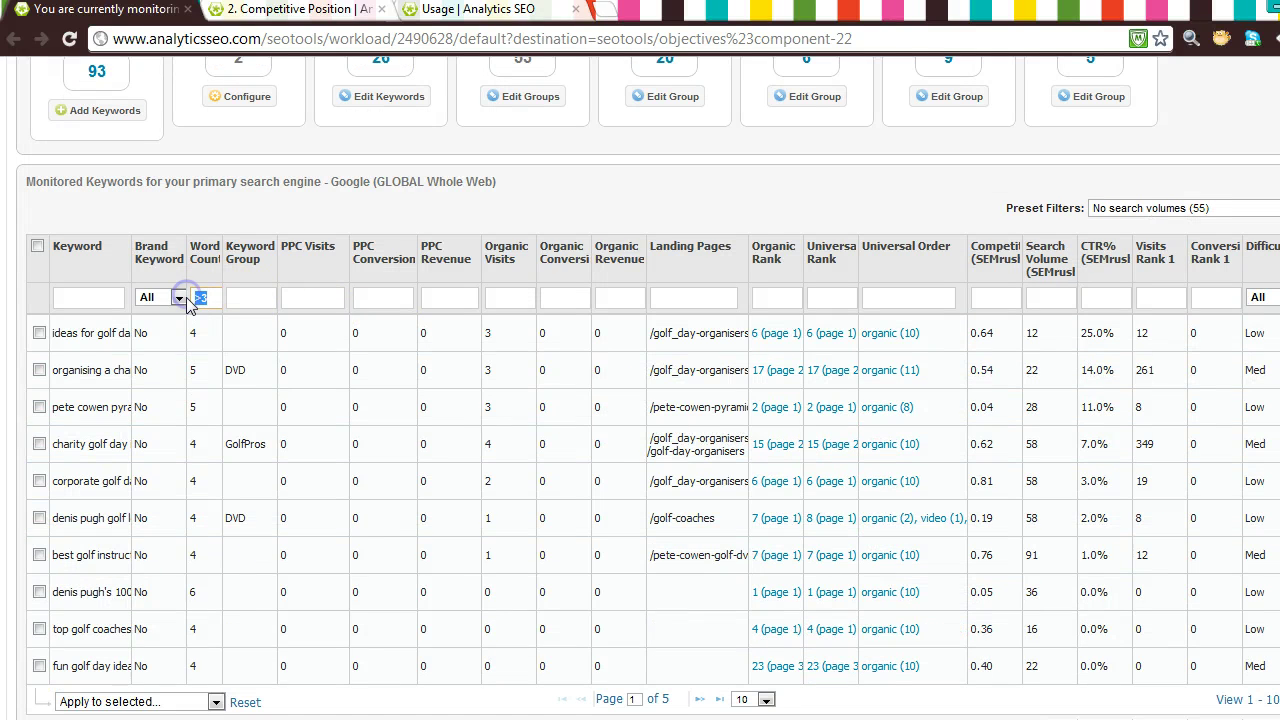
key("BackSpace")
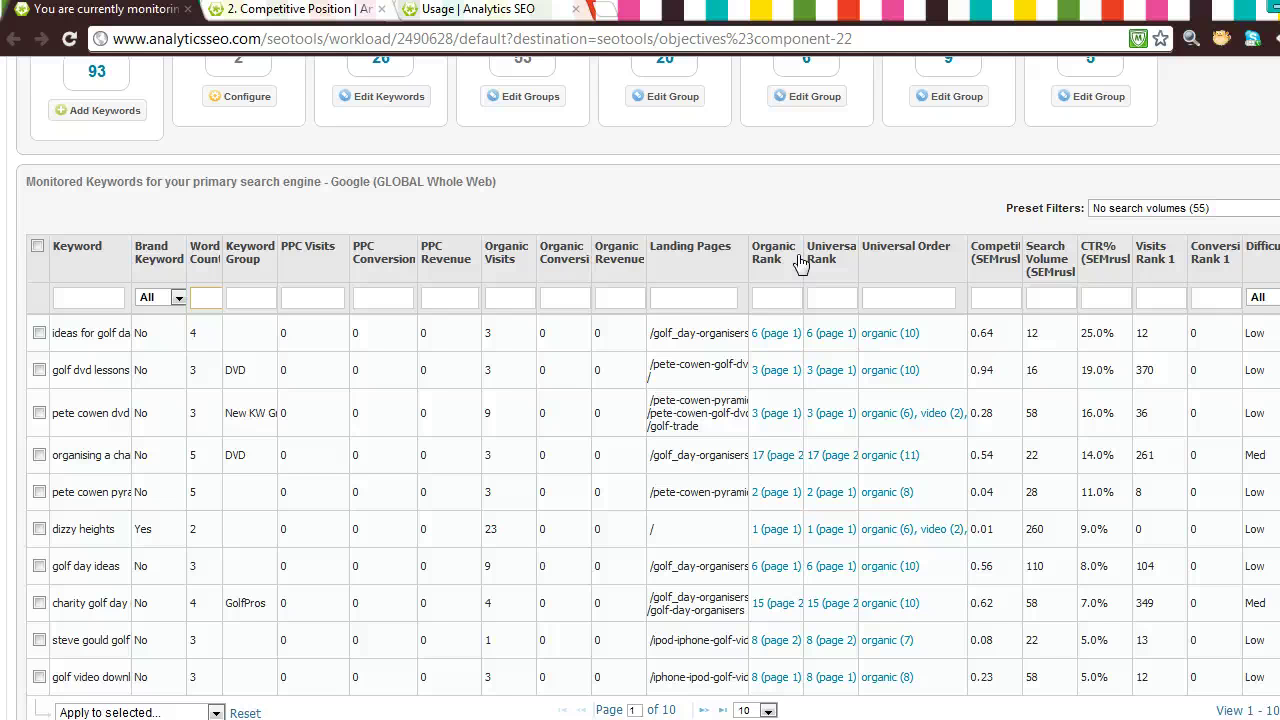
left_click(790, 293)
type("1-10")
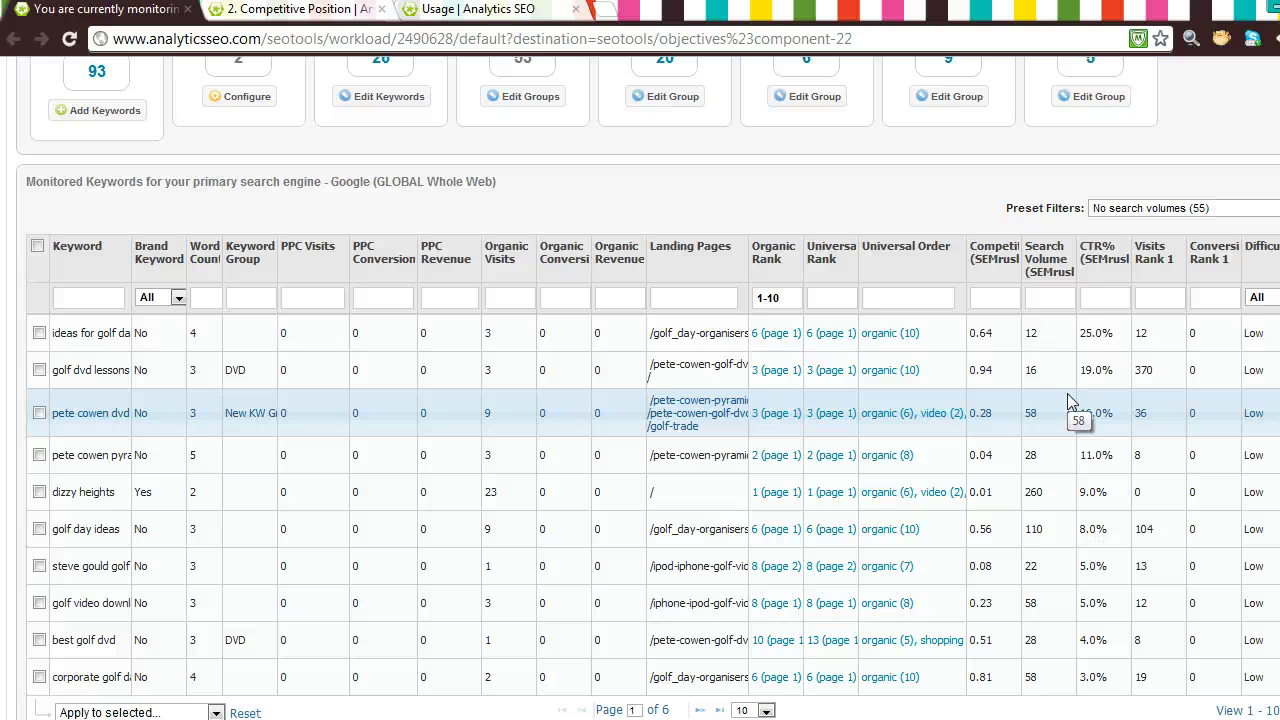
- Sort the filtered keywords by search volume in descending order
mouse_move(1090, 272)
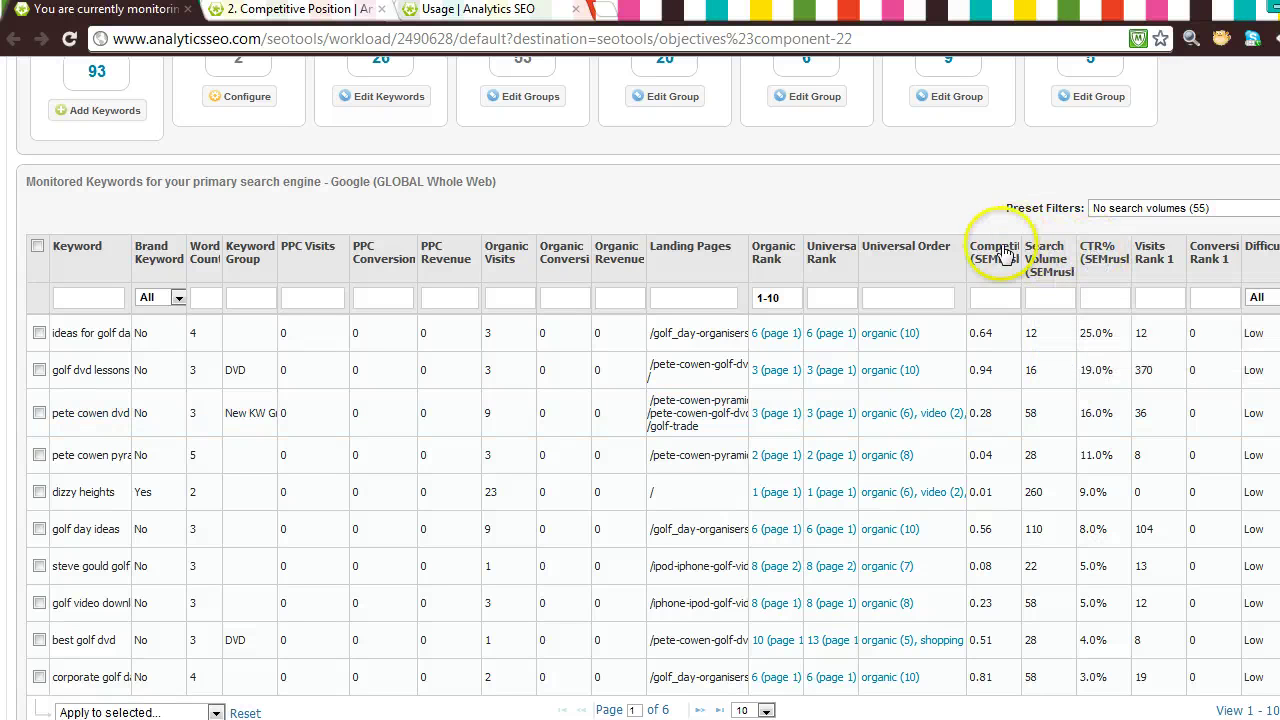
mouse_move(1265, 252)
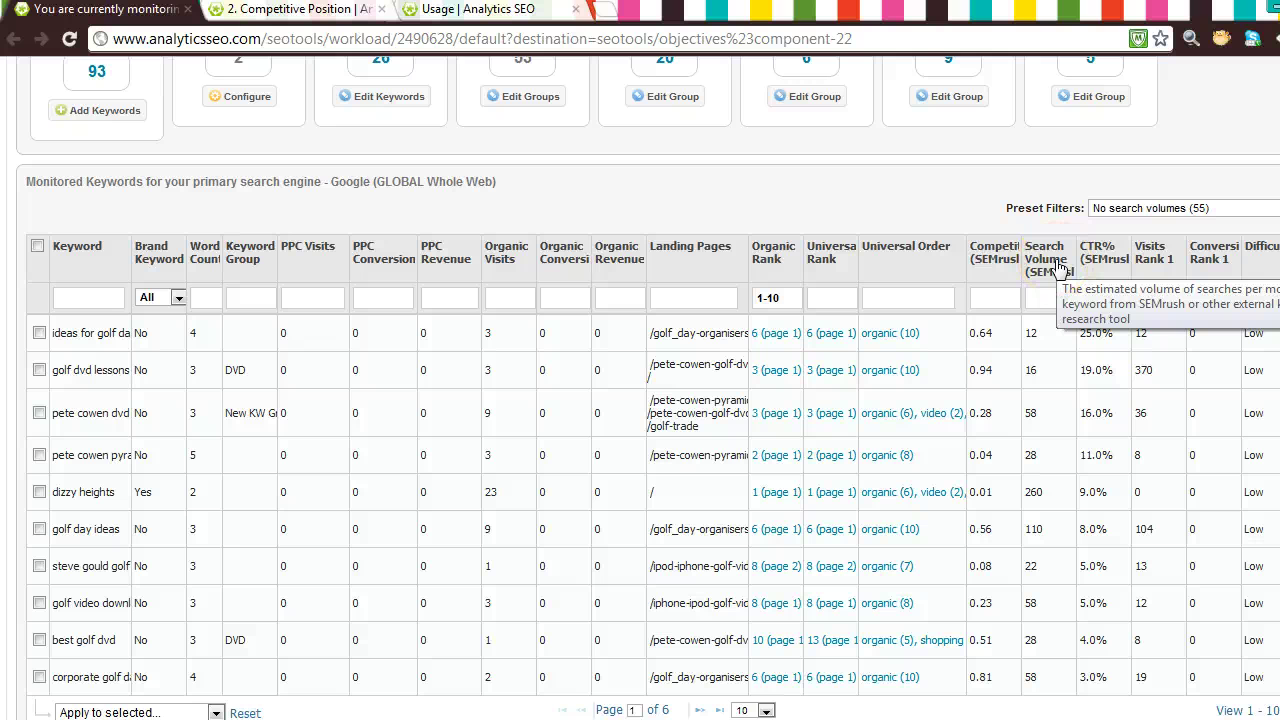
left_click(1045, 298)
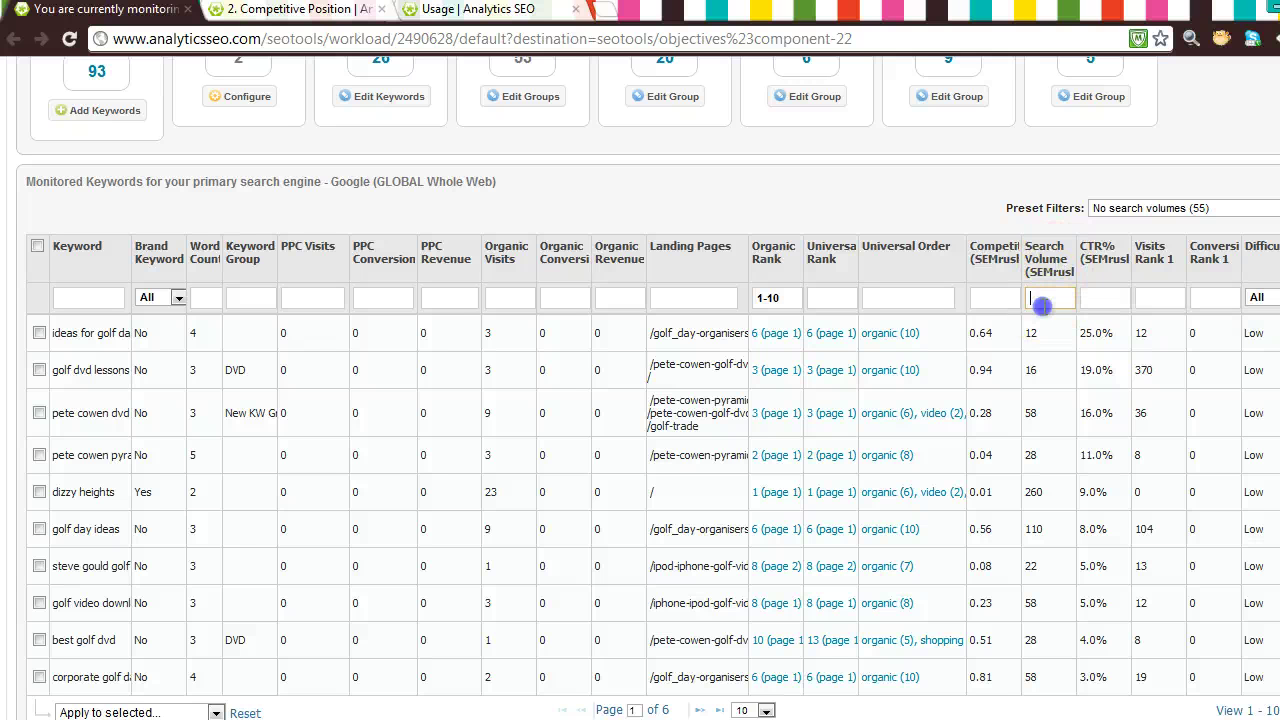
left_click(1045, 265)
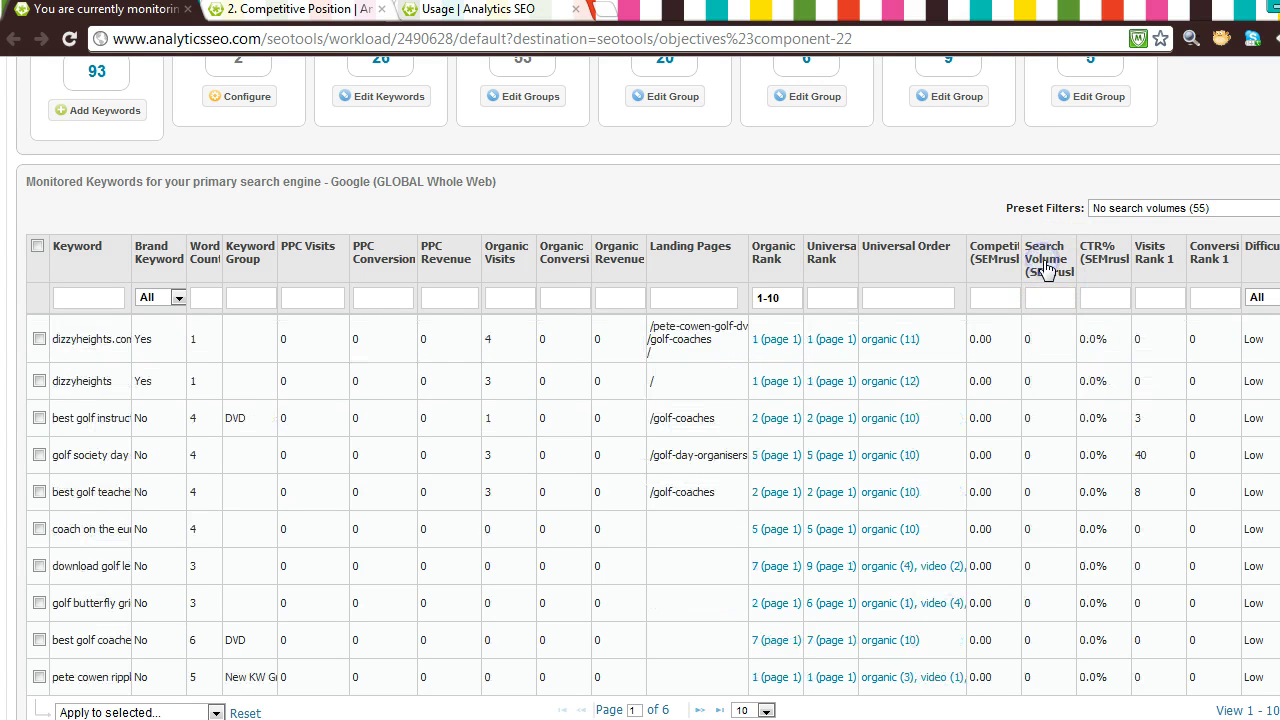
left_click(1045, 265)
left_click(775, 297)
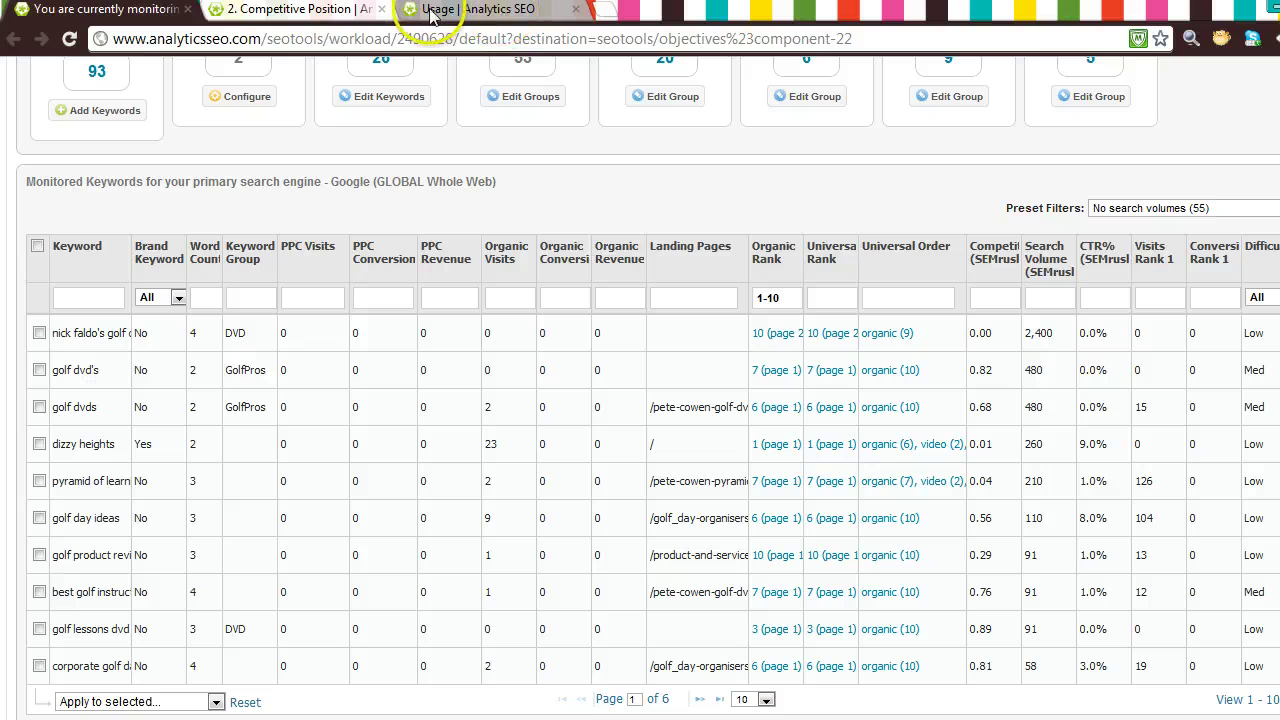
- Open the SEMrush website in a new browser tab and examine its list of available search engine databases
left_click(612, 14)
type("semrush")
key("Return")
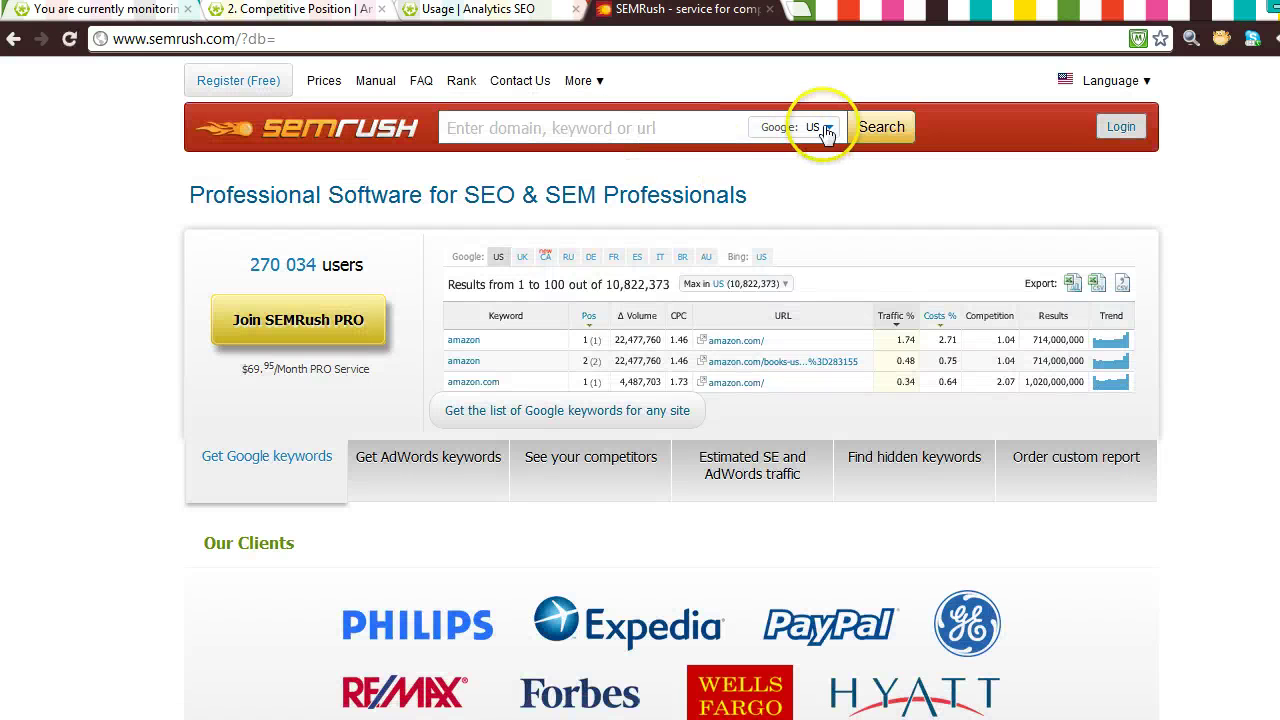
left_click(826, 130)
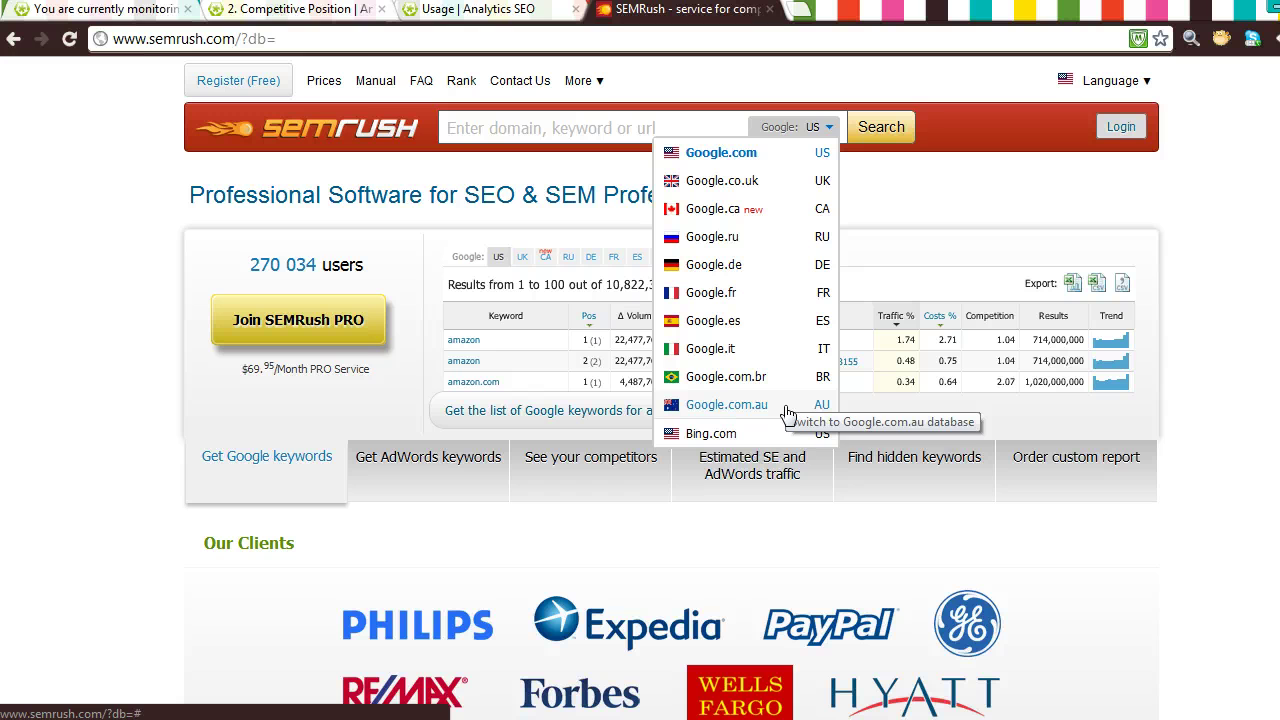
left_click(437, 14)
right_click(288, 234)
left_click(312, 246)
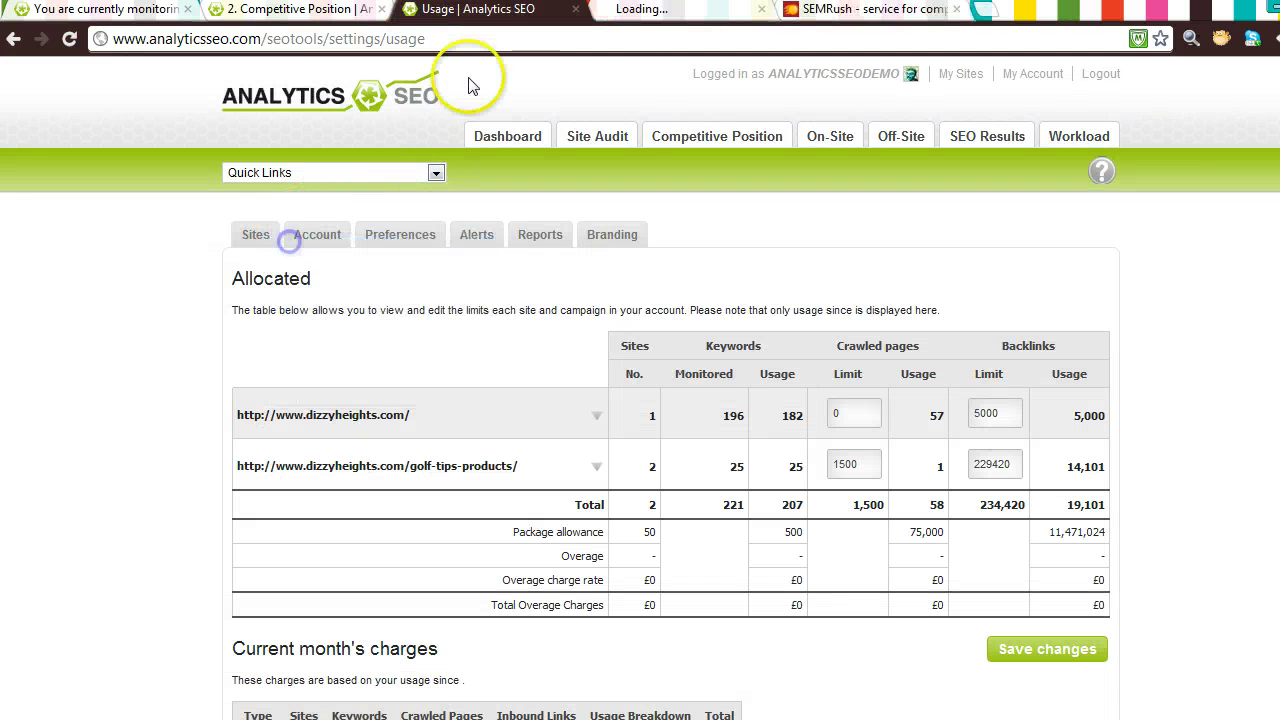
left_click(618, 9)
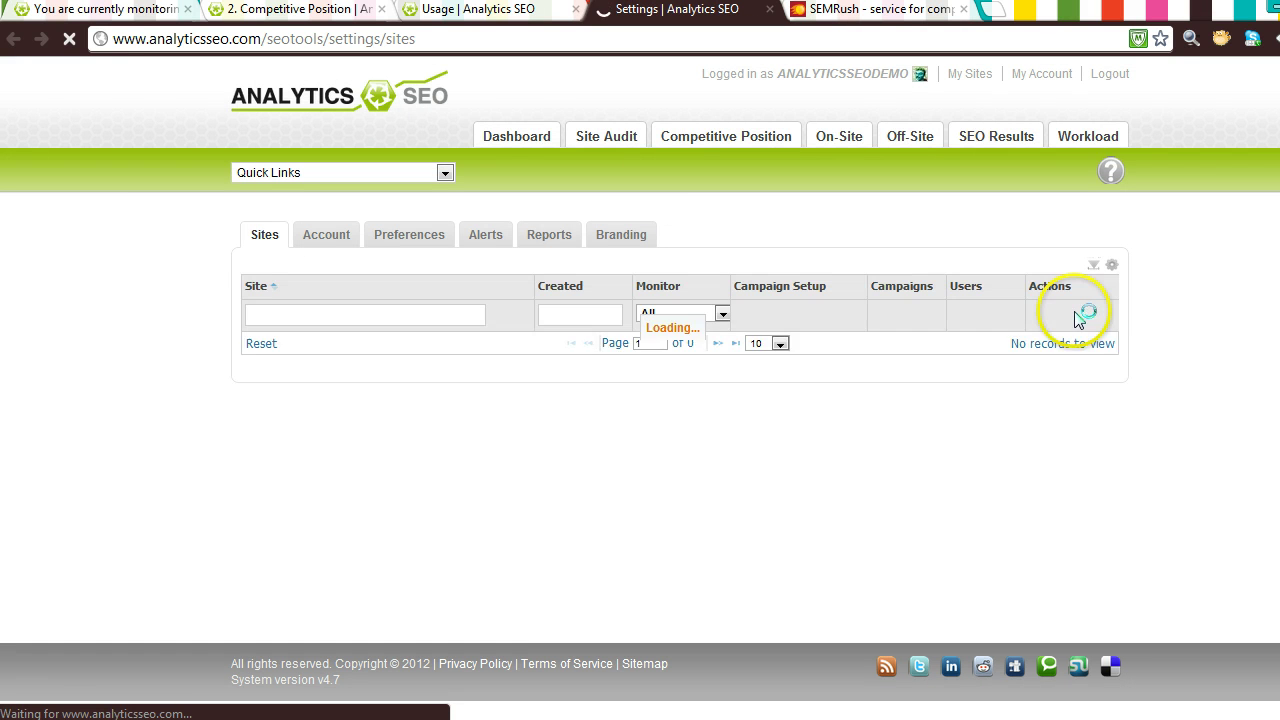
left_click(1012, 345)
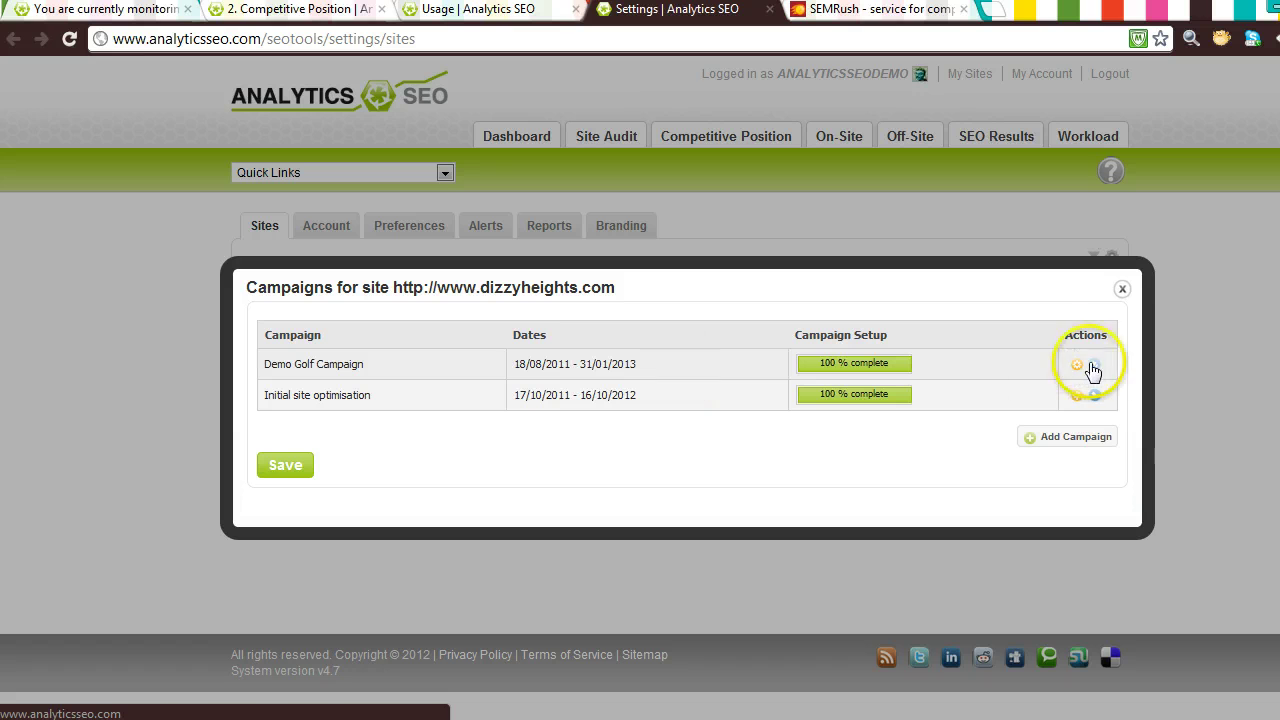
left_click(1093, 368)
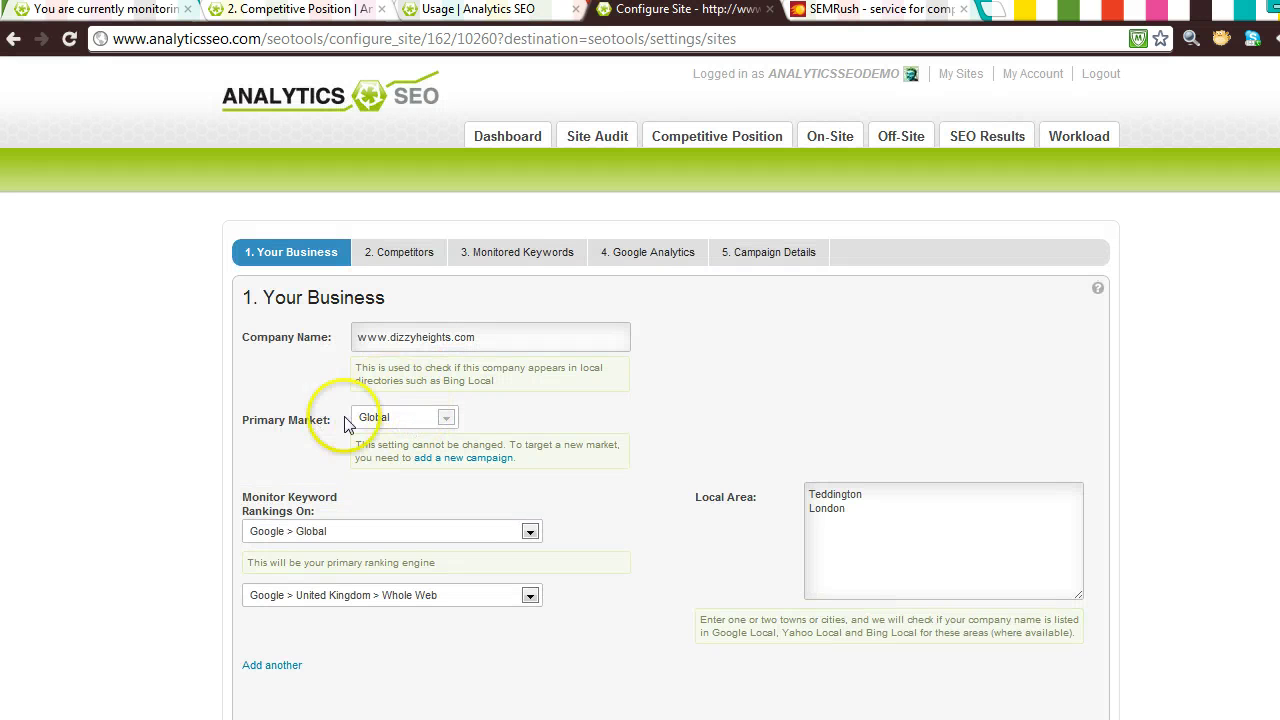
- Return to the monitored keywords table and filter it by SEMrush competition >.5
left_click(140, 10)
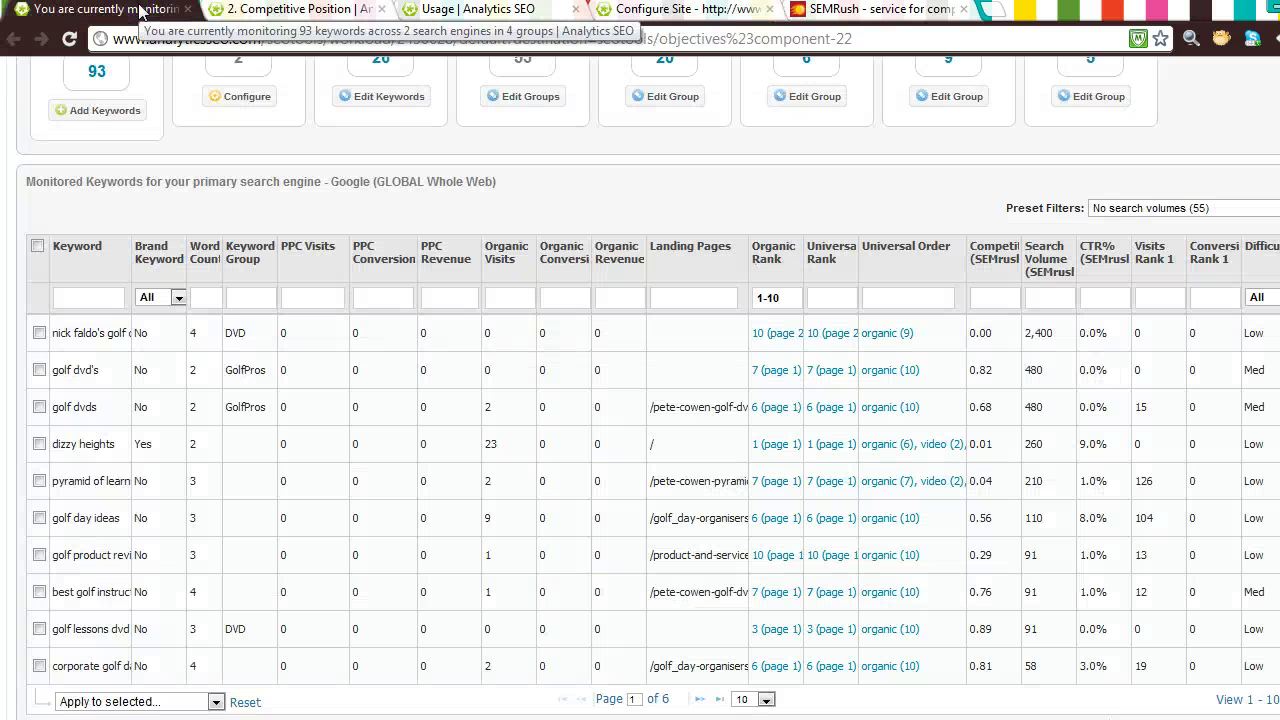
mouse_move(1006, 252)
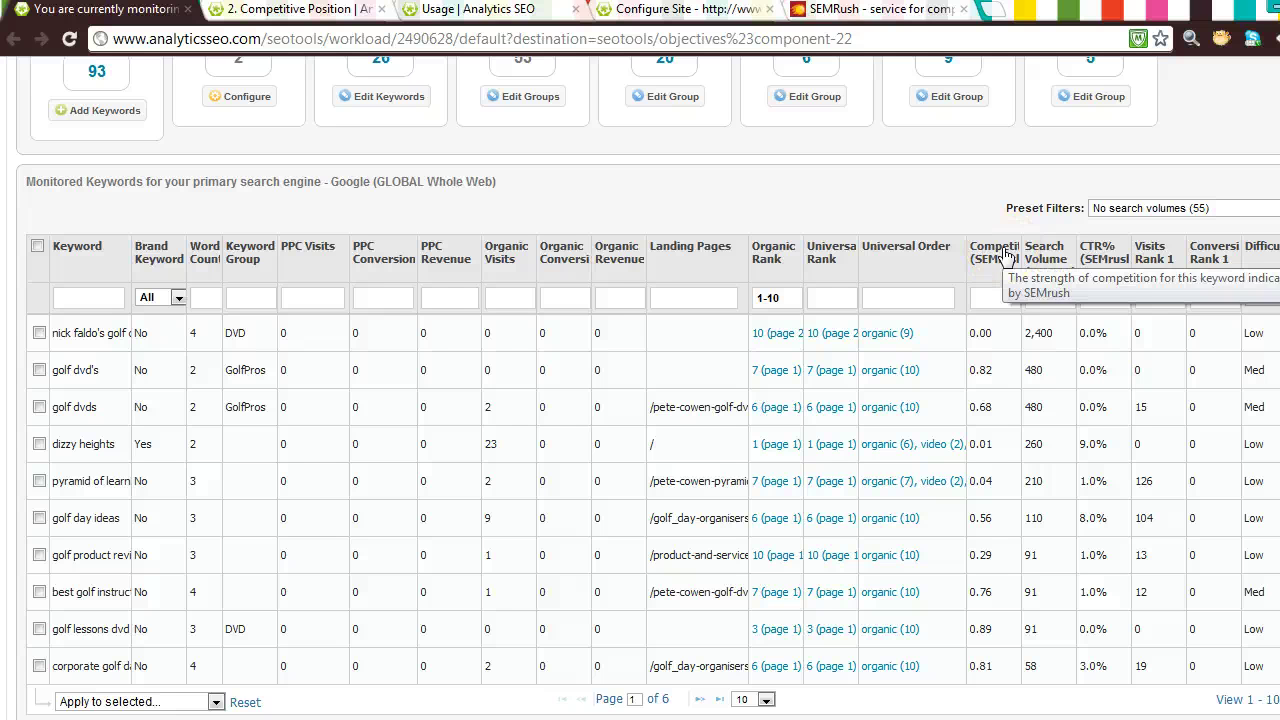
left_click(1010, 297)
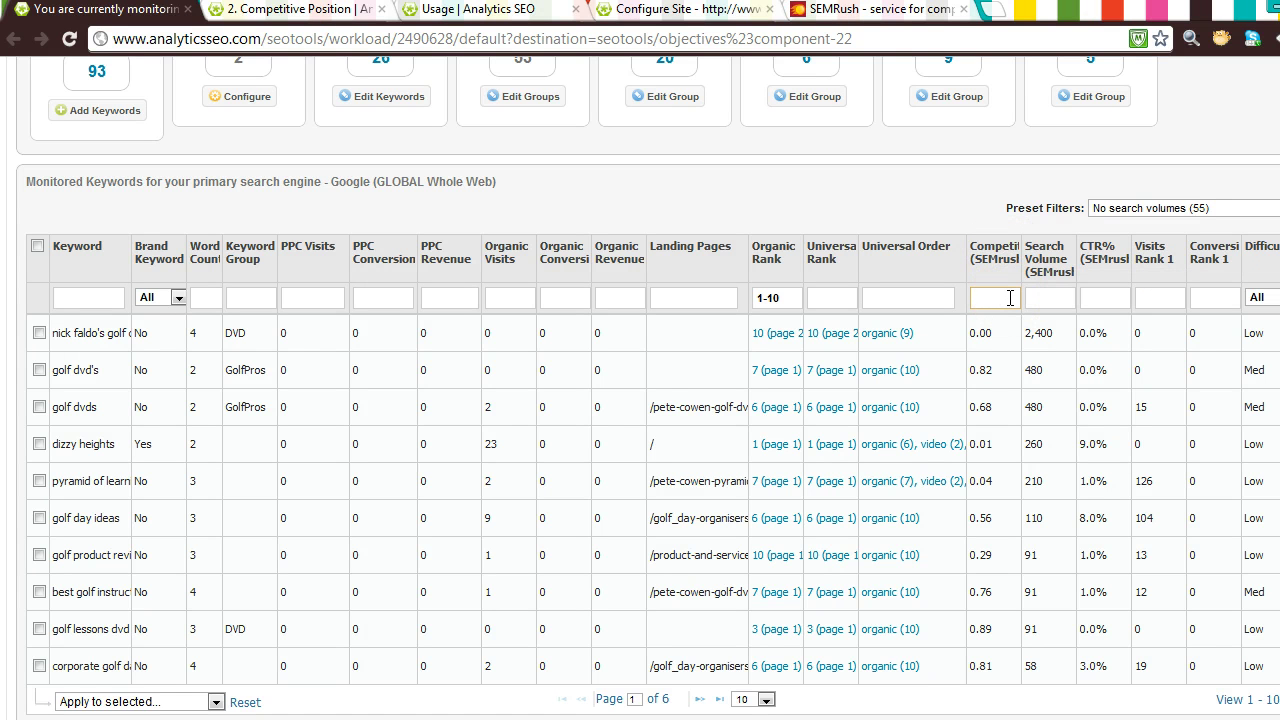
type(">.5")
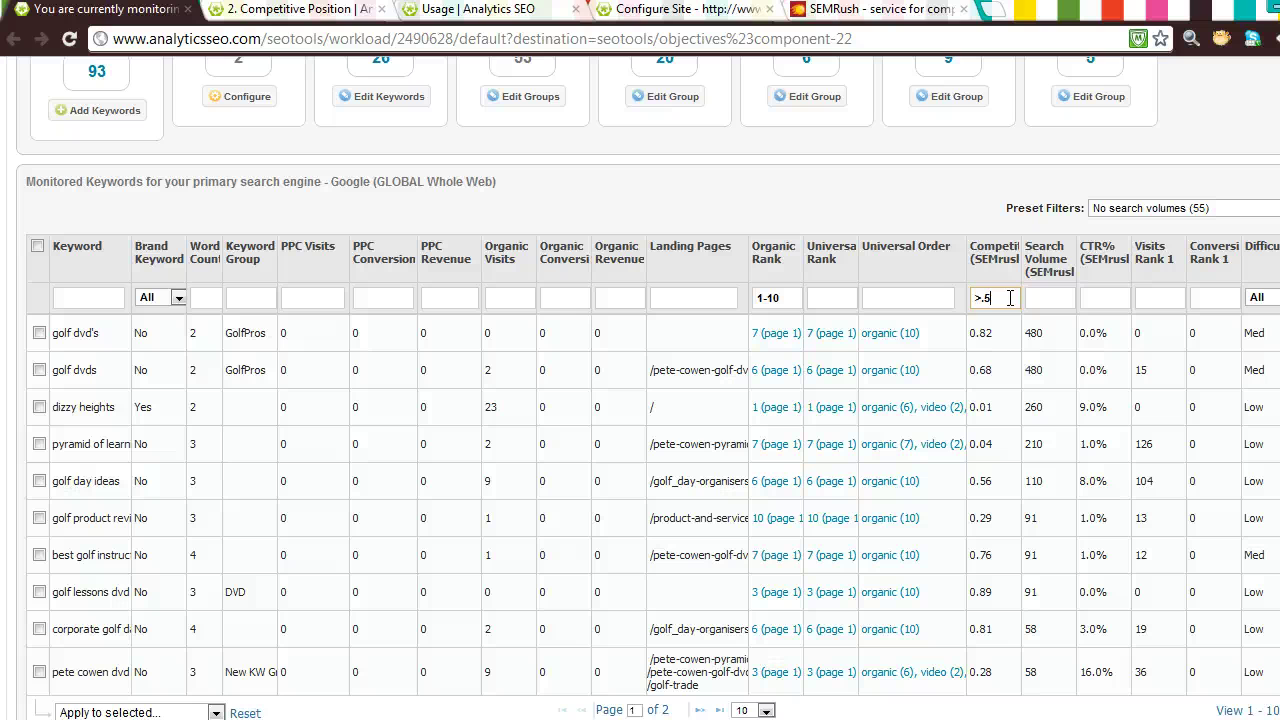
- Clear the Competition and Organic Rank filters and filter the keywords to Med difficulty
left_click_drag(1010, 297, 946, 286)
key("BackSpace")
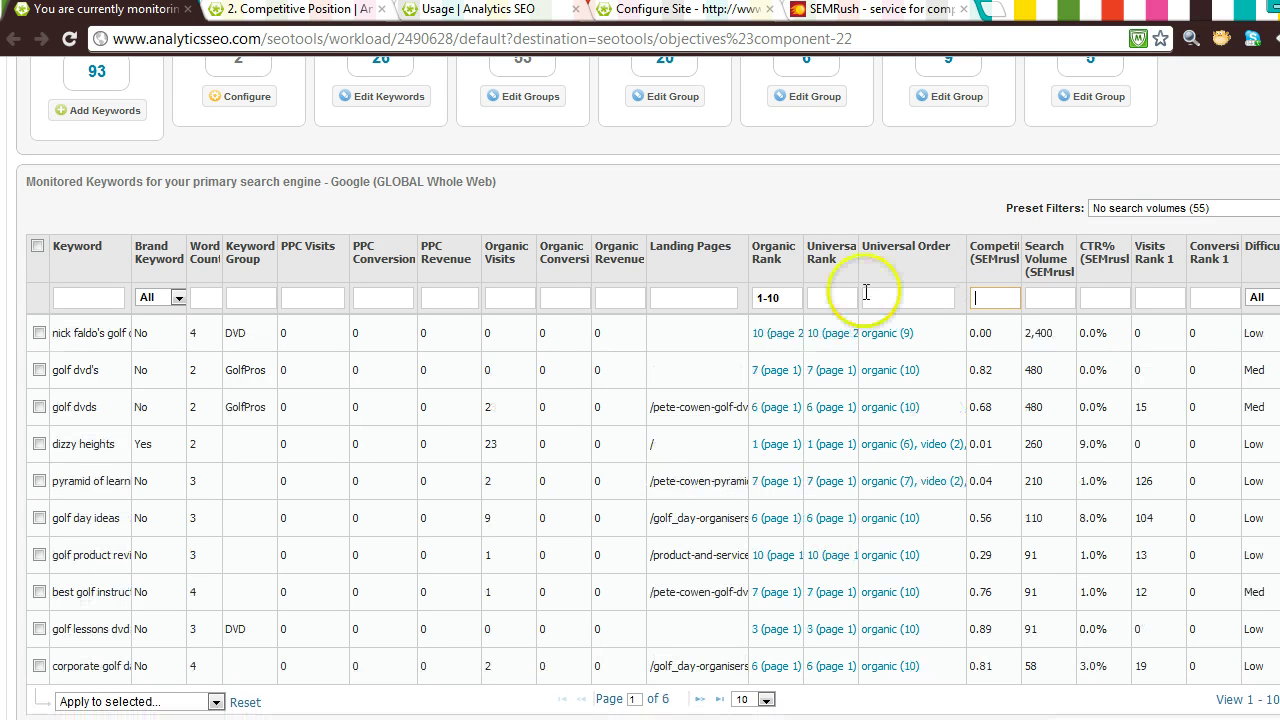
left_click_drag(800, 297, 737, 297)
key("BackSpace")
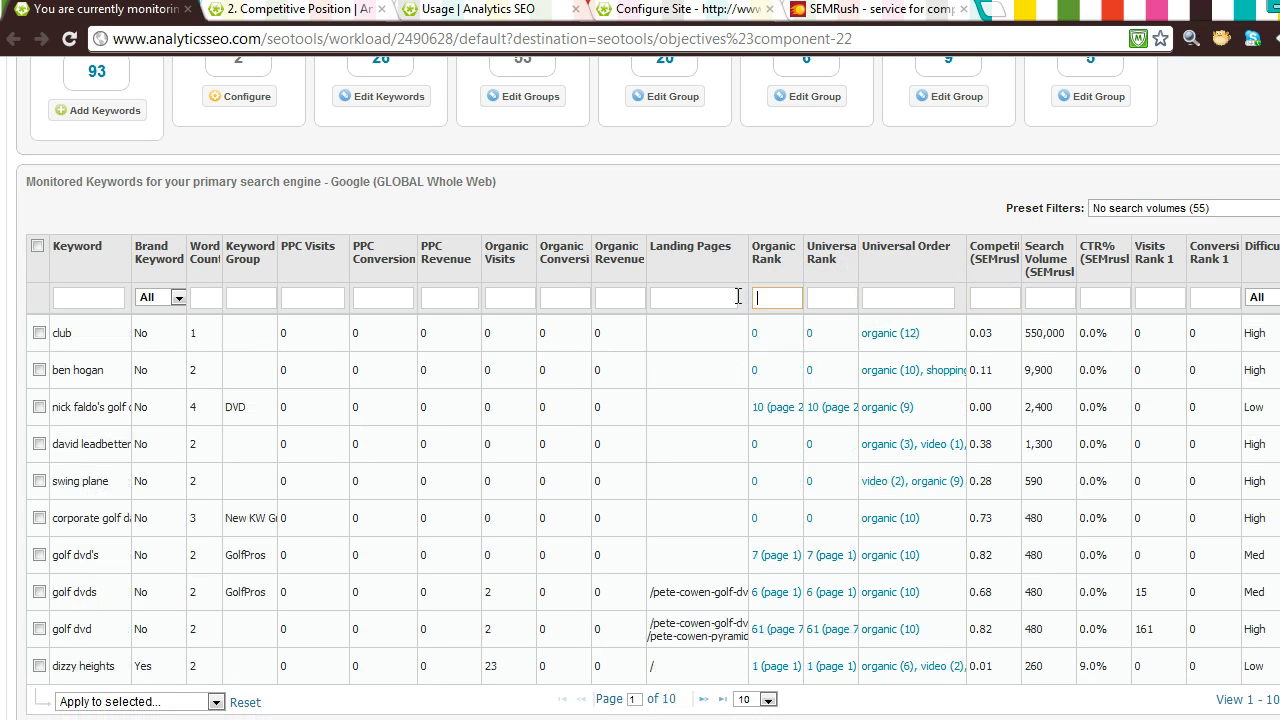
left_click(1257, 298)
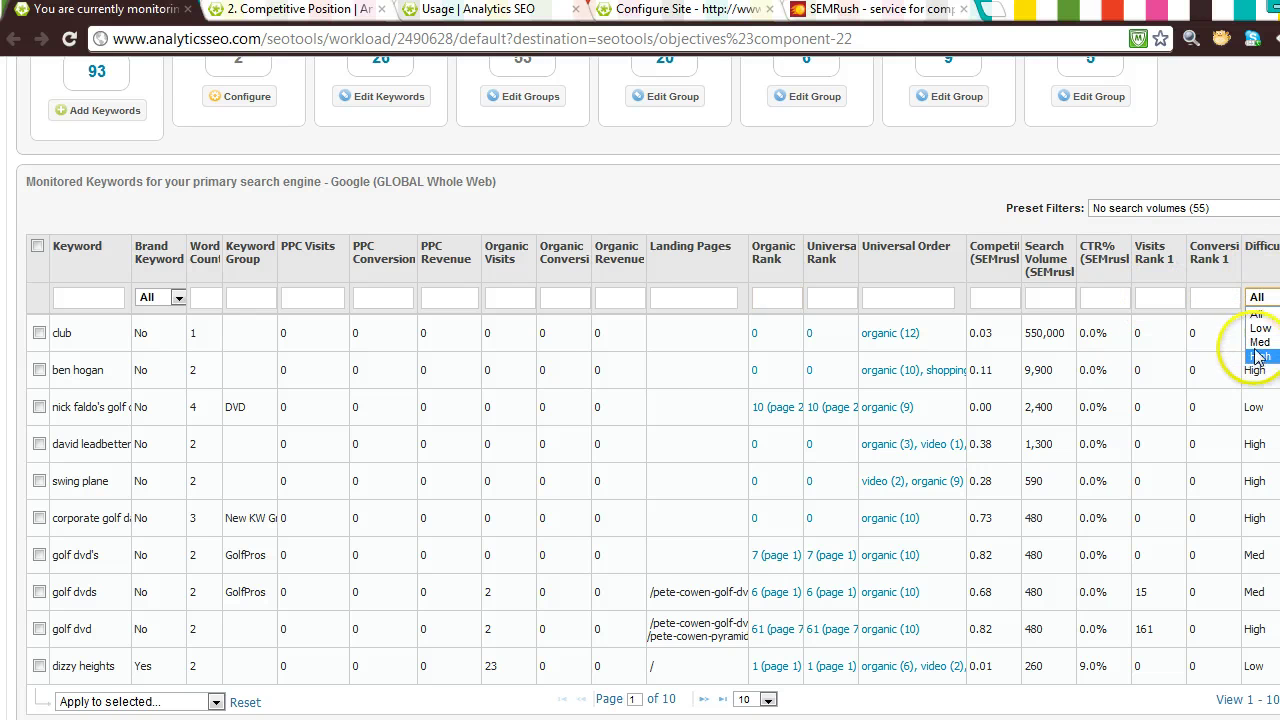
left_click(1259, 342)
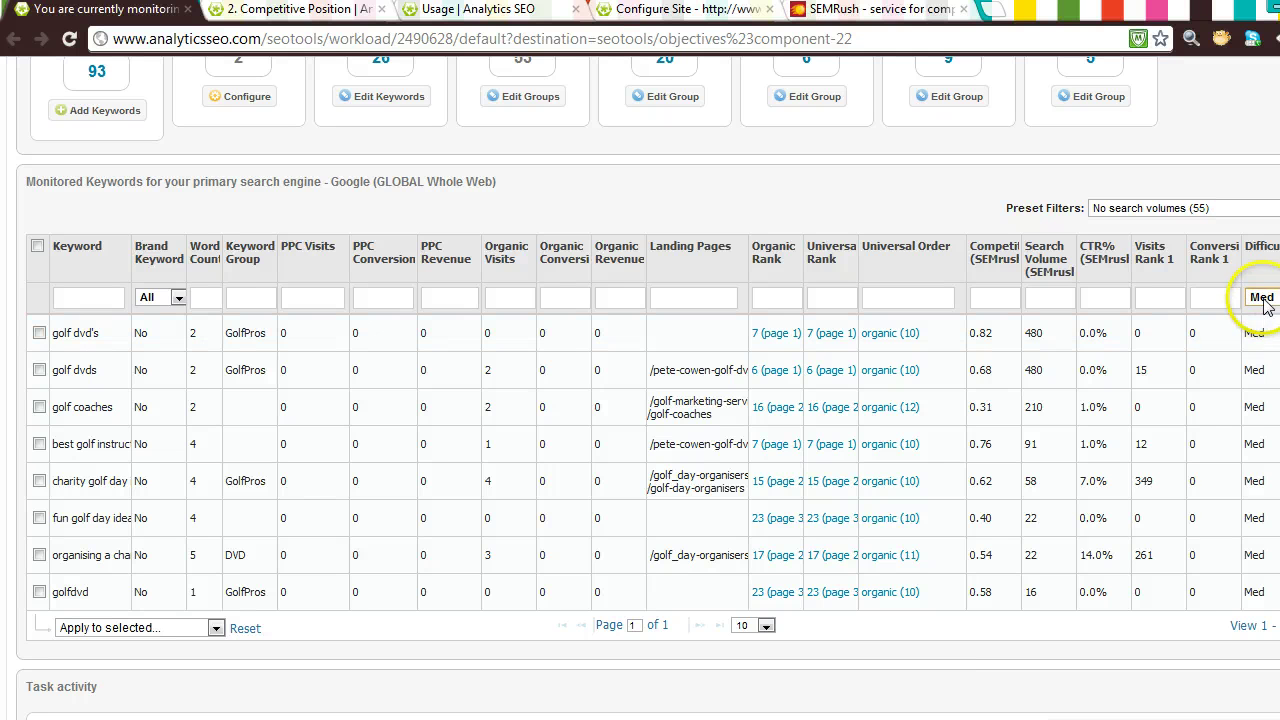
- Filter the keywords to High difficulty and sort them by organic rank
left_click(1259, 298)
left_click(1264, 355)
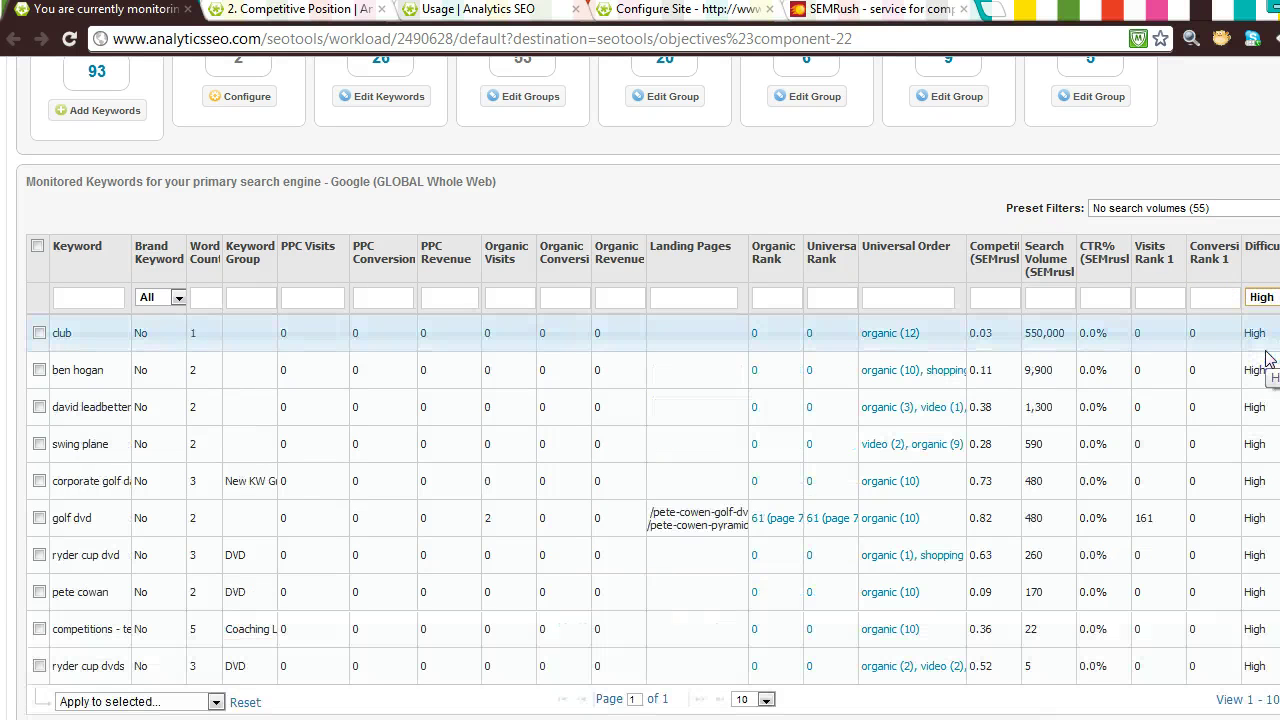
left_click(760, 254)
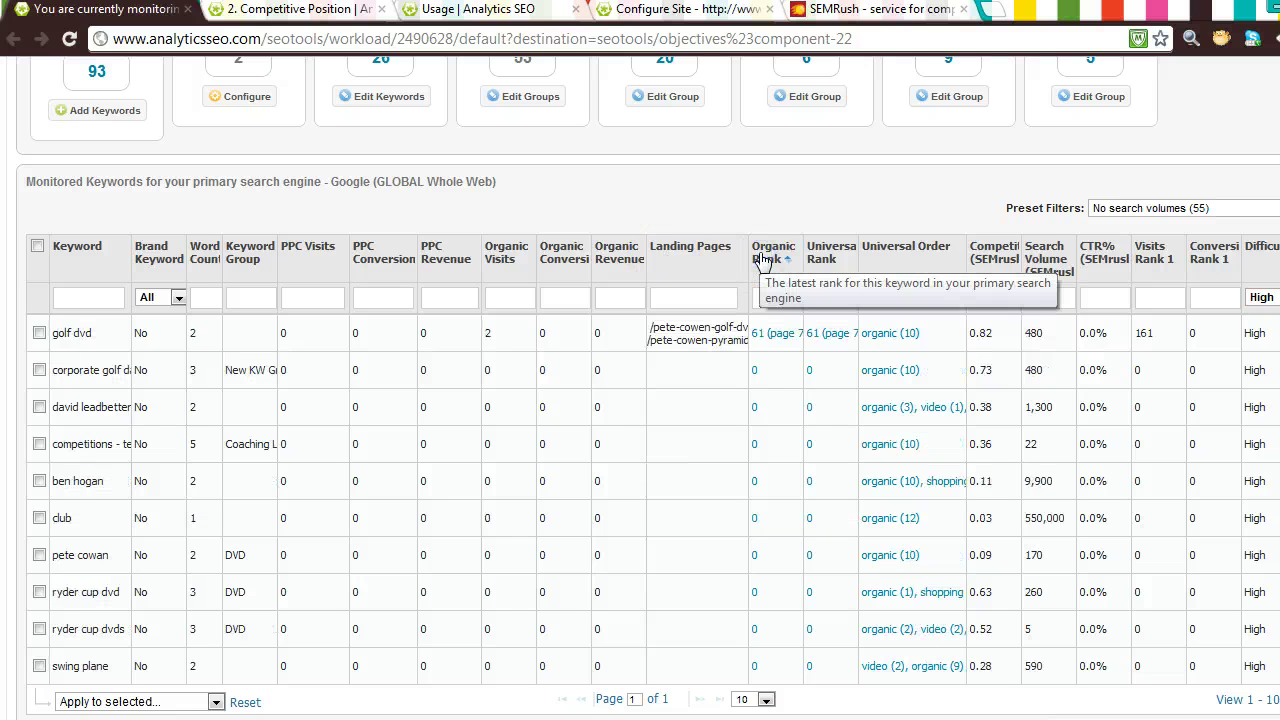
- Switch the Difficulty filter back to Med
left_click(1260, 298)
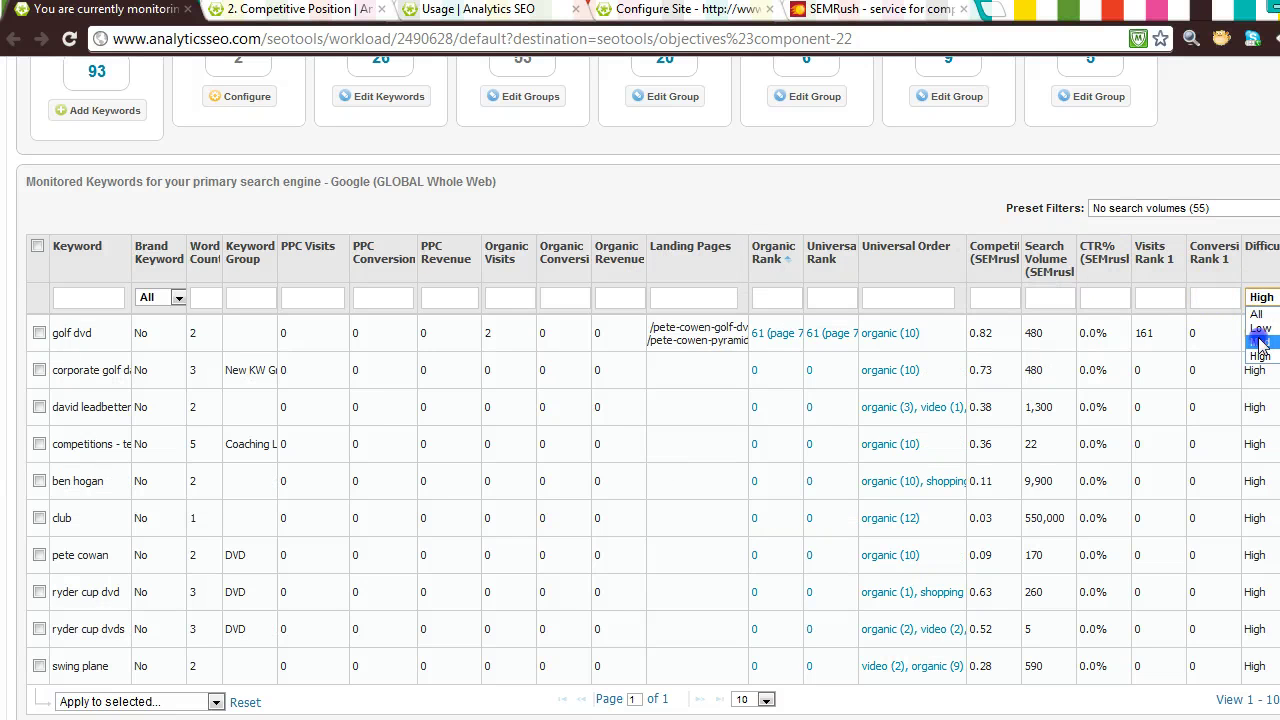
left_click(1259, 336)
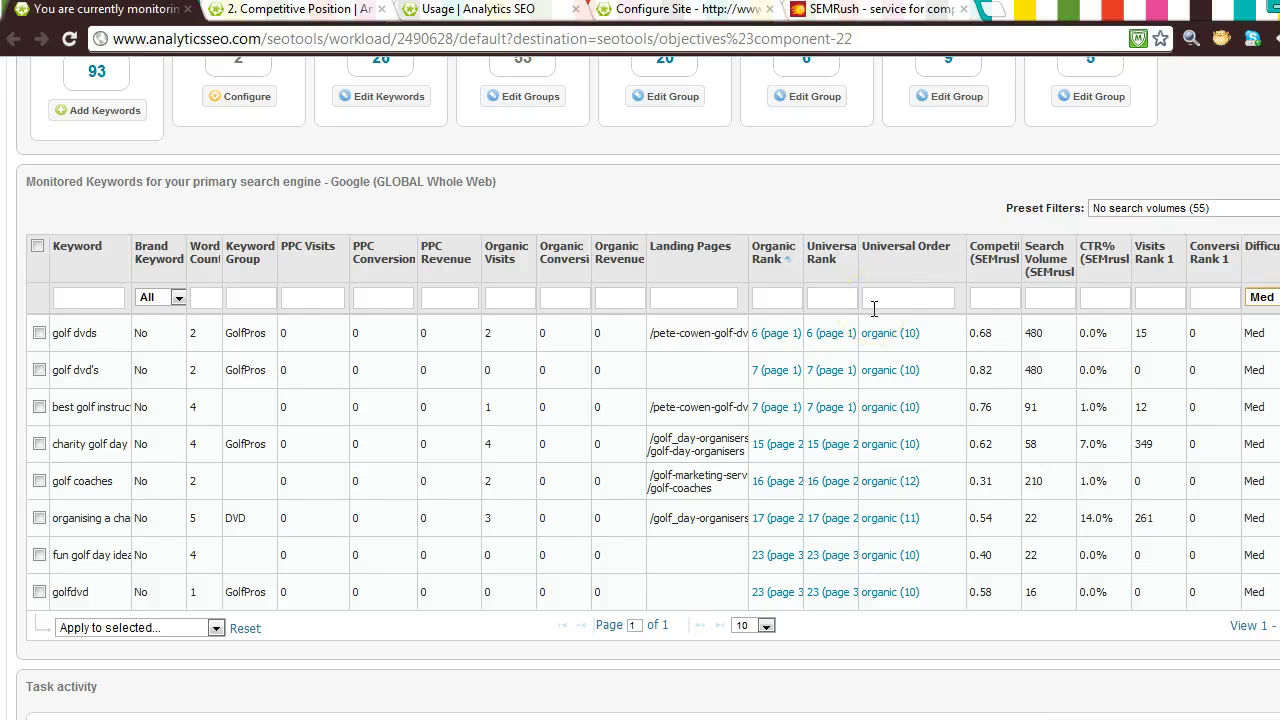
mouse_move(1100, 265)
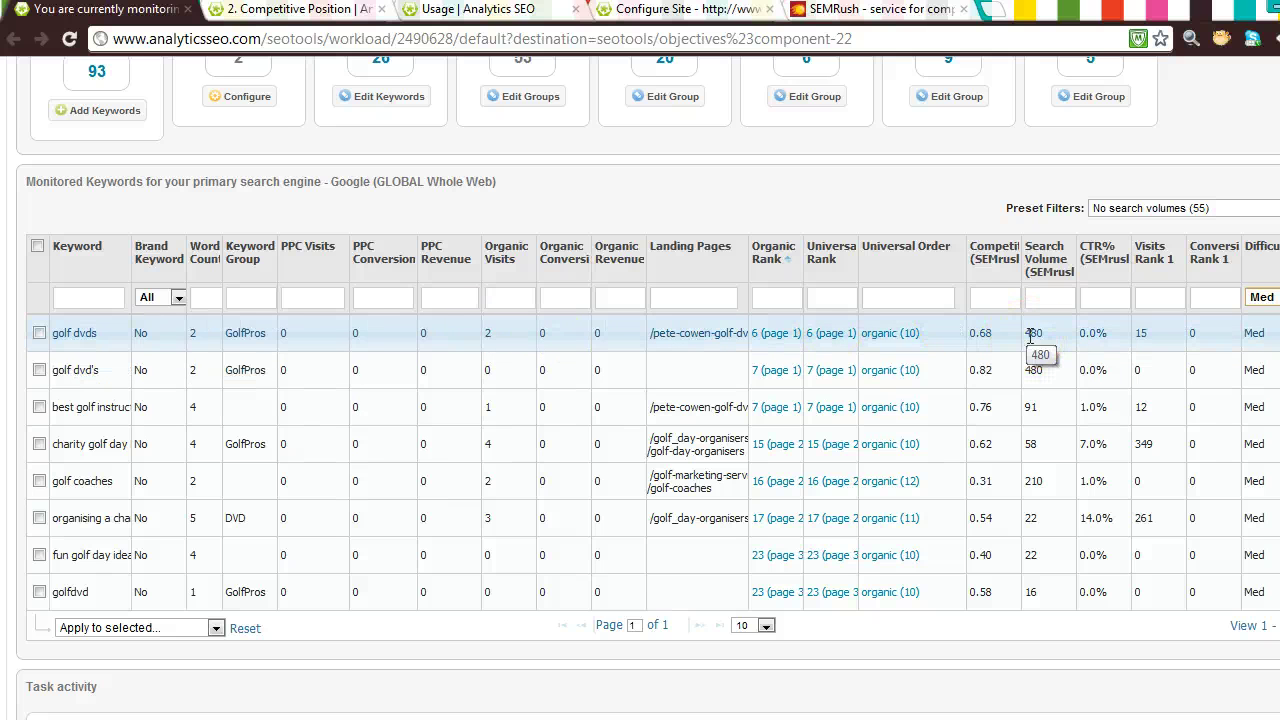
- Add the Target URL column from Analytics Traffic Data to the monitored keywords table
left_click(493, 523)
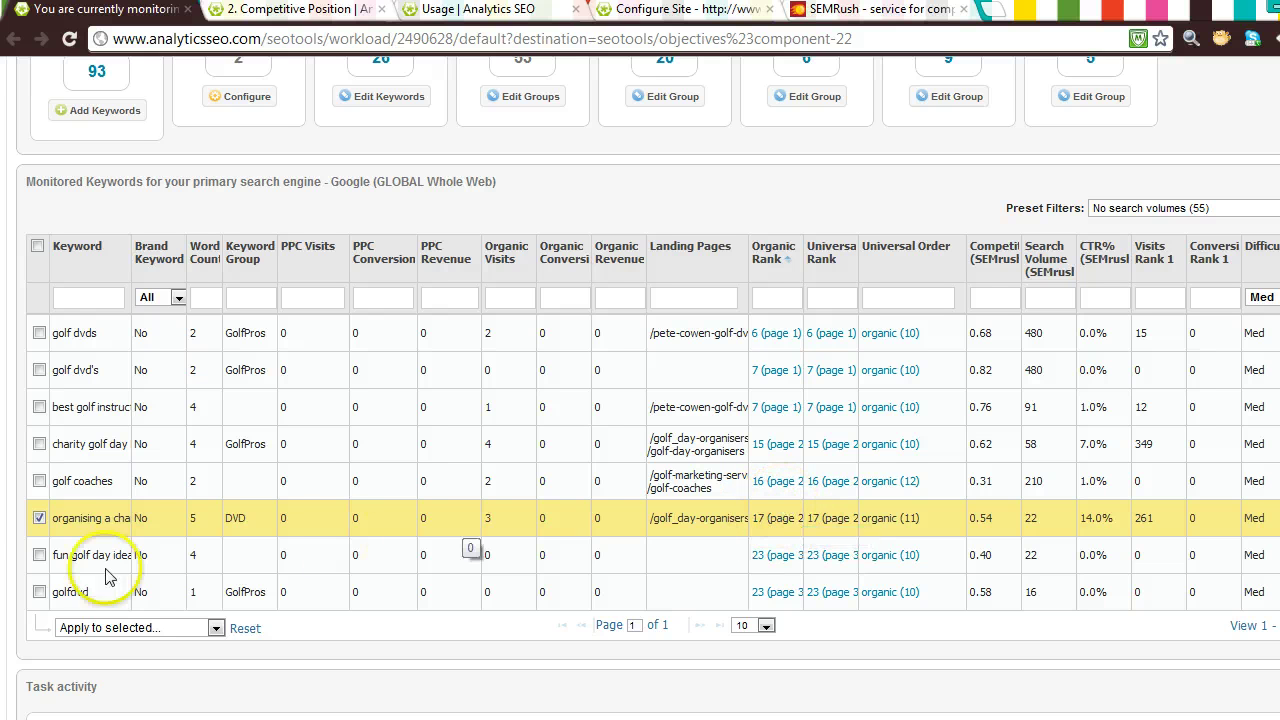
left_click(39, 518)
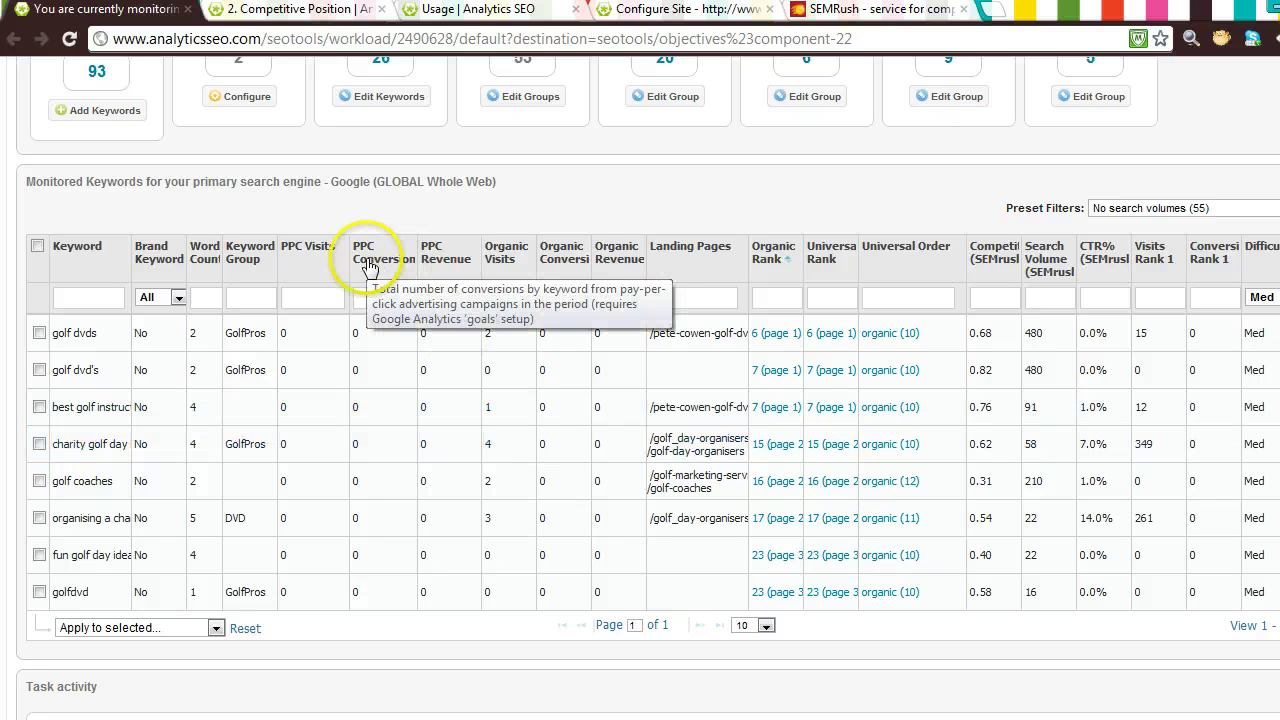
mouse_move(576, 270)
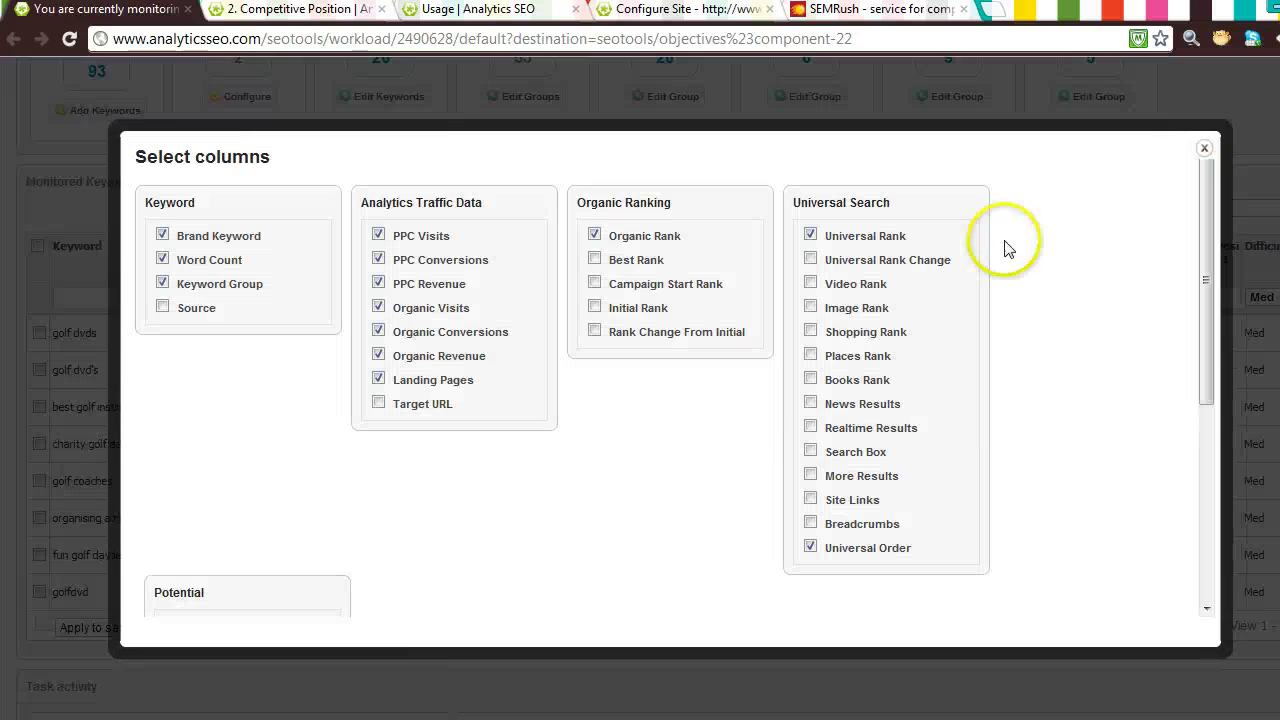
left_click(453, 403)
left_click(12, 413)
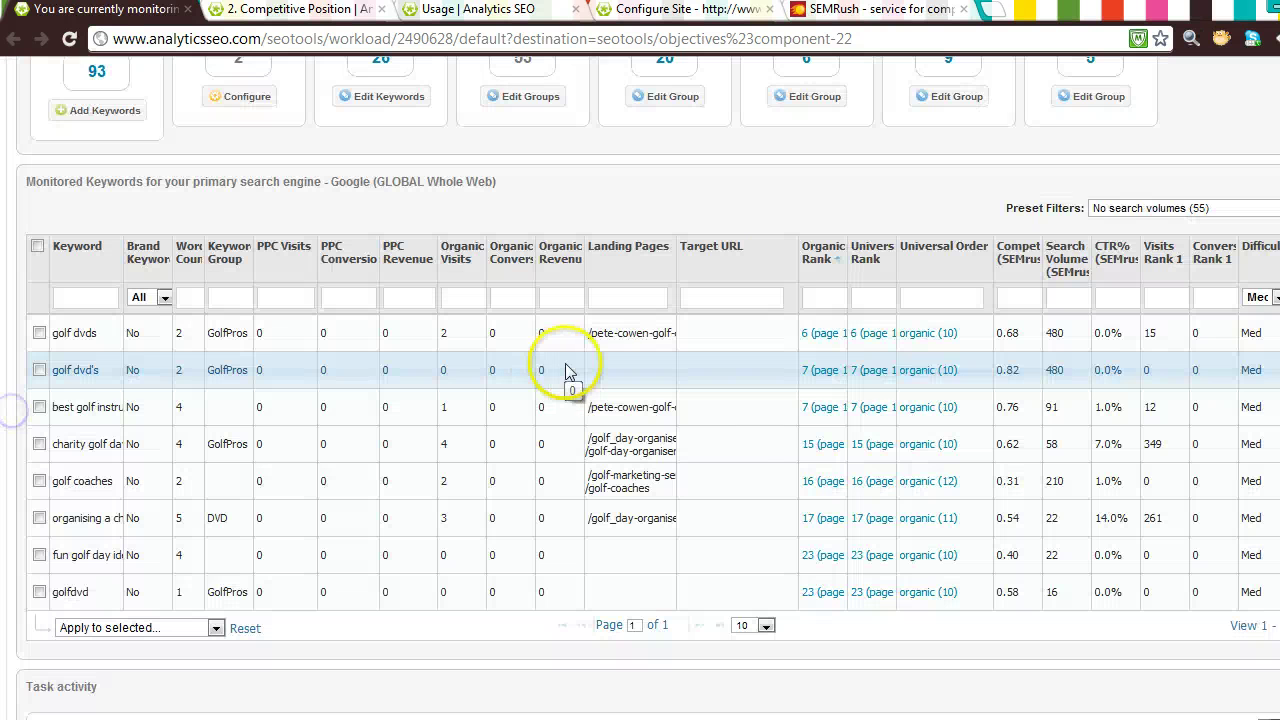
- Try to set a targetted landing page for the "golf dvd's" keyword and the one below it
left_click(39, 370)
left_click(39, 407)
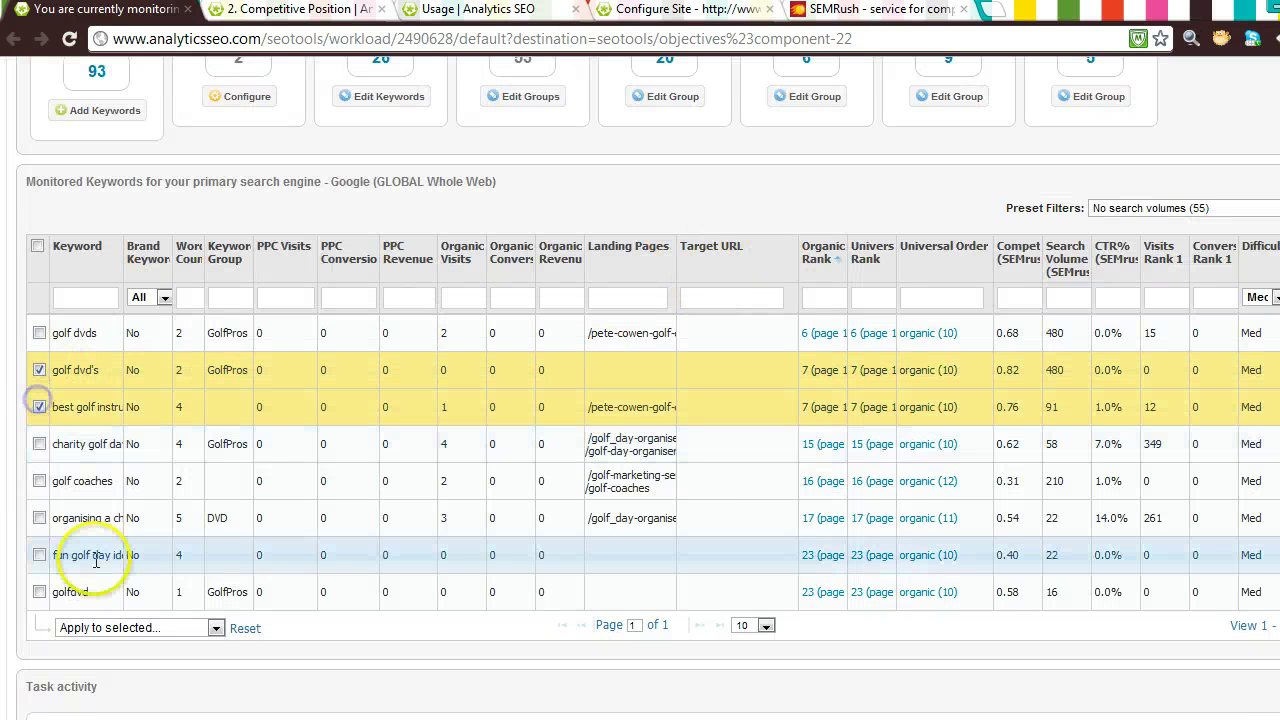
left_click(190, 628)
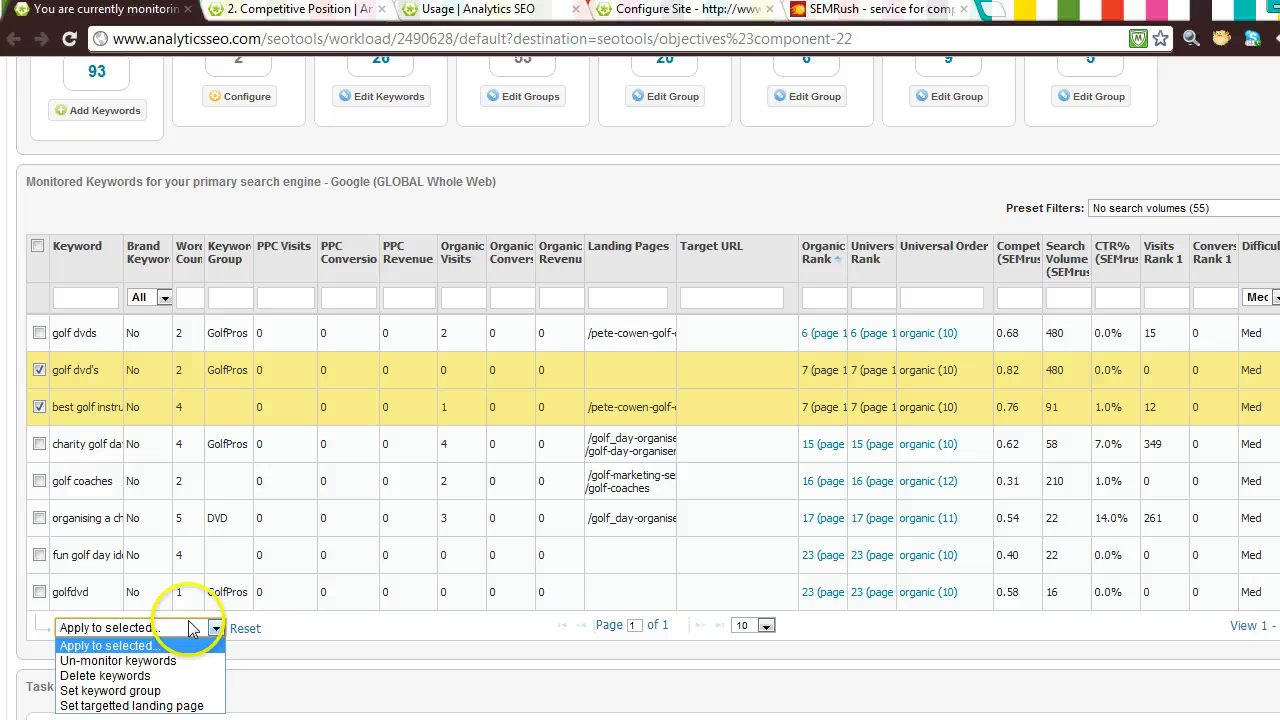
left_click(153, 708)
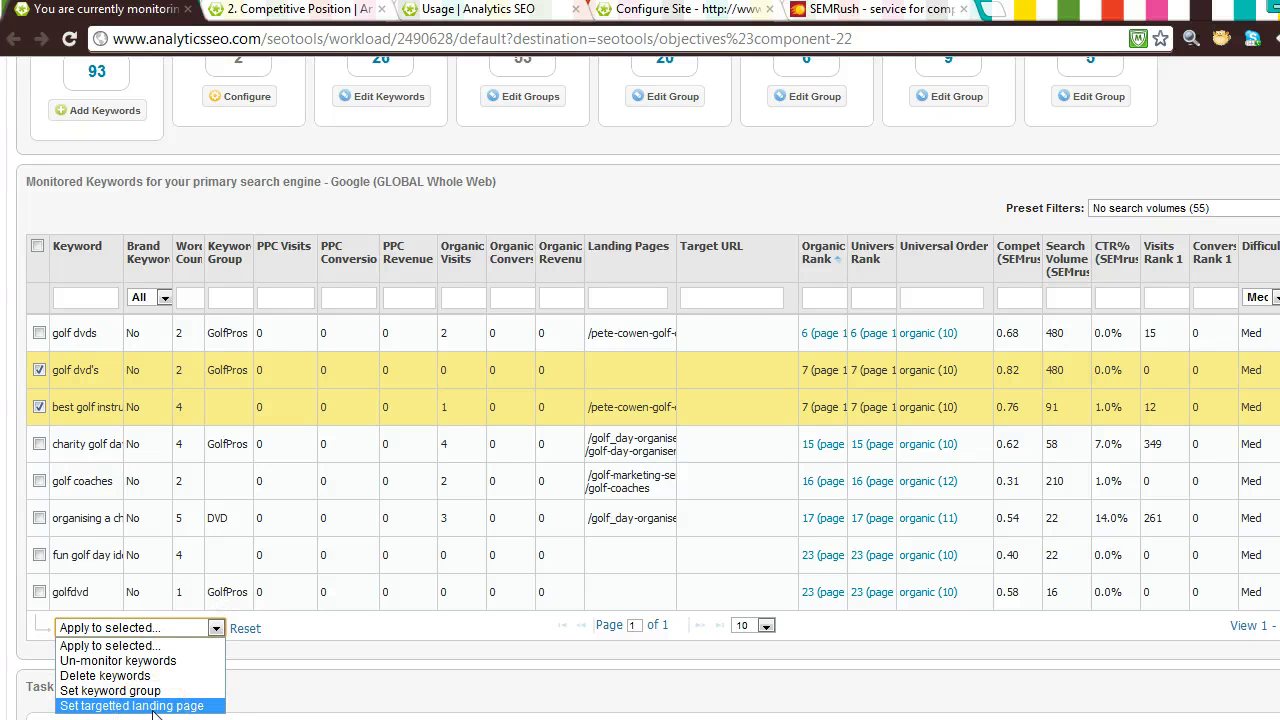
left_click(40, 407)
left_click(39, 370)
- Apply the Long tail keywords preset filter to the table, and switch it to the No search volumes preset
left_click(1195, 210)
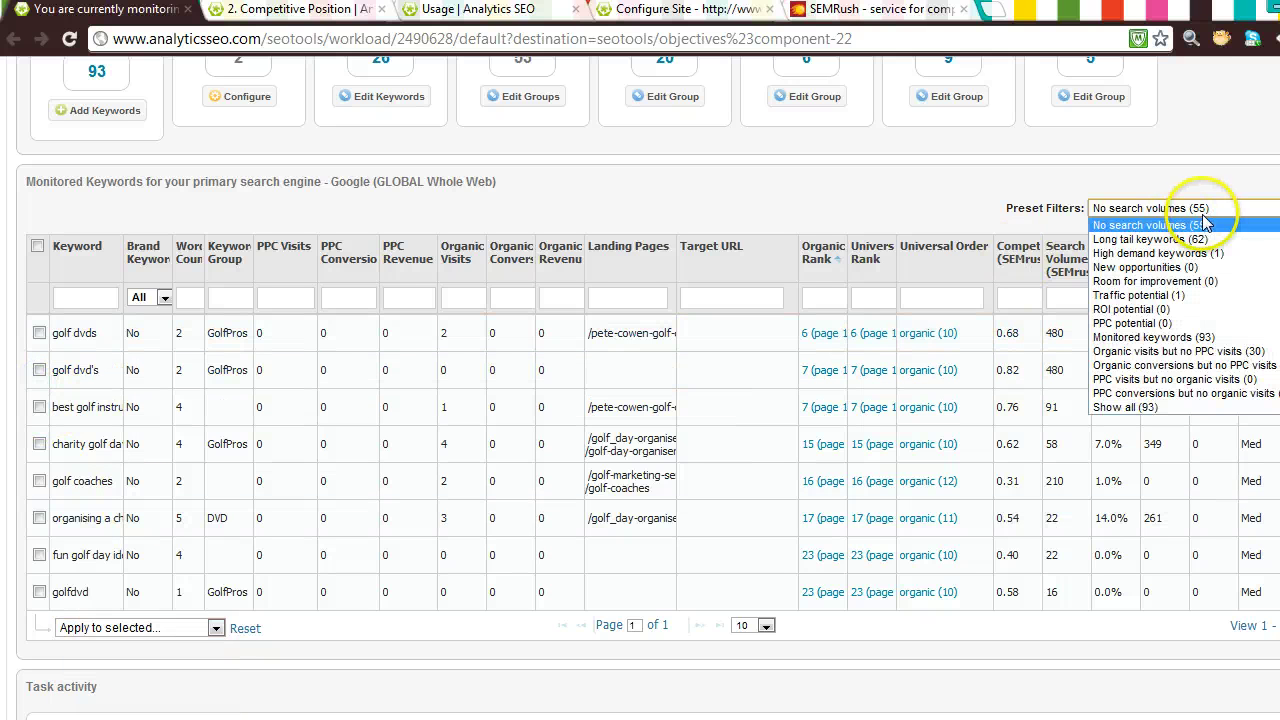
left_click(1150, 240)
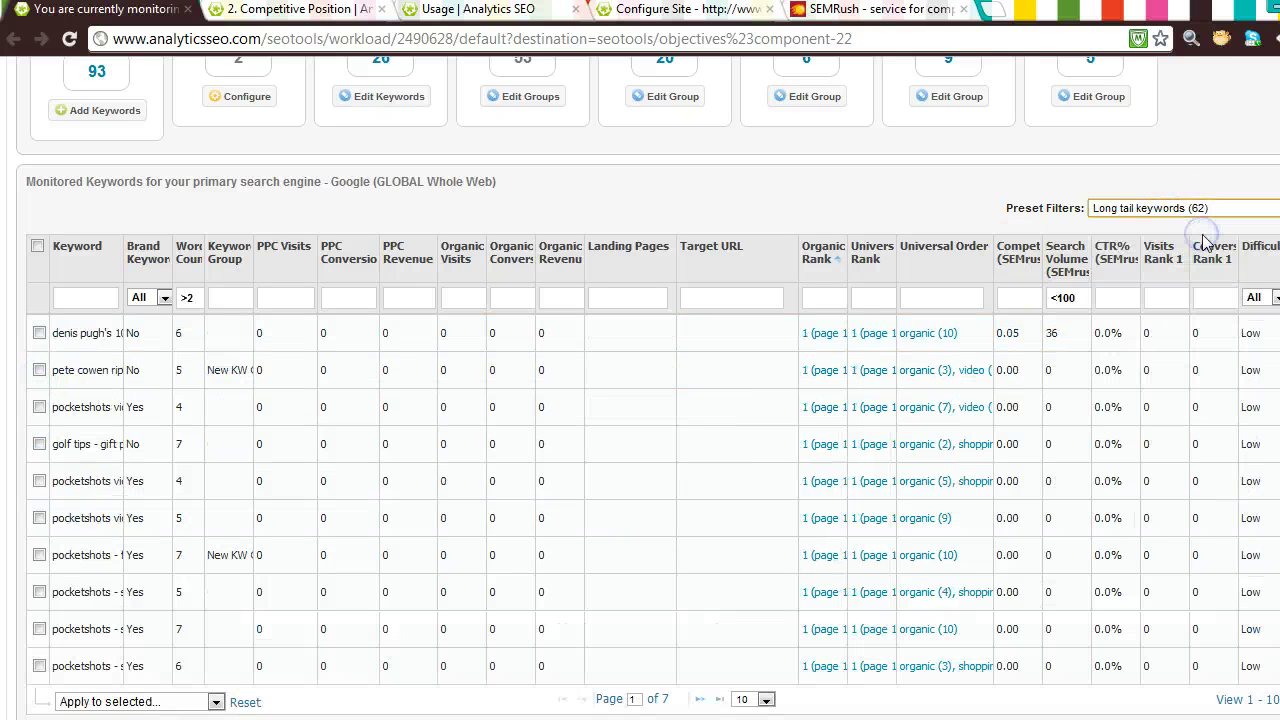
left_click(1203, 215)
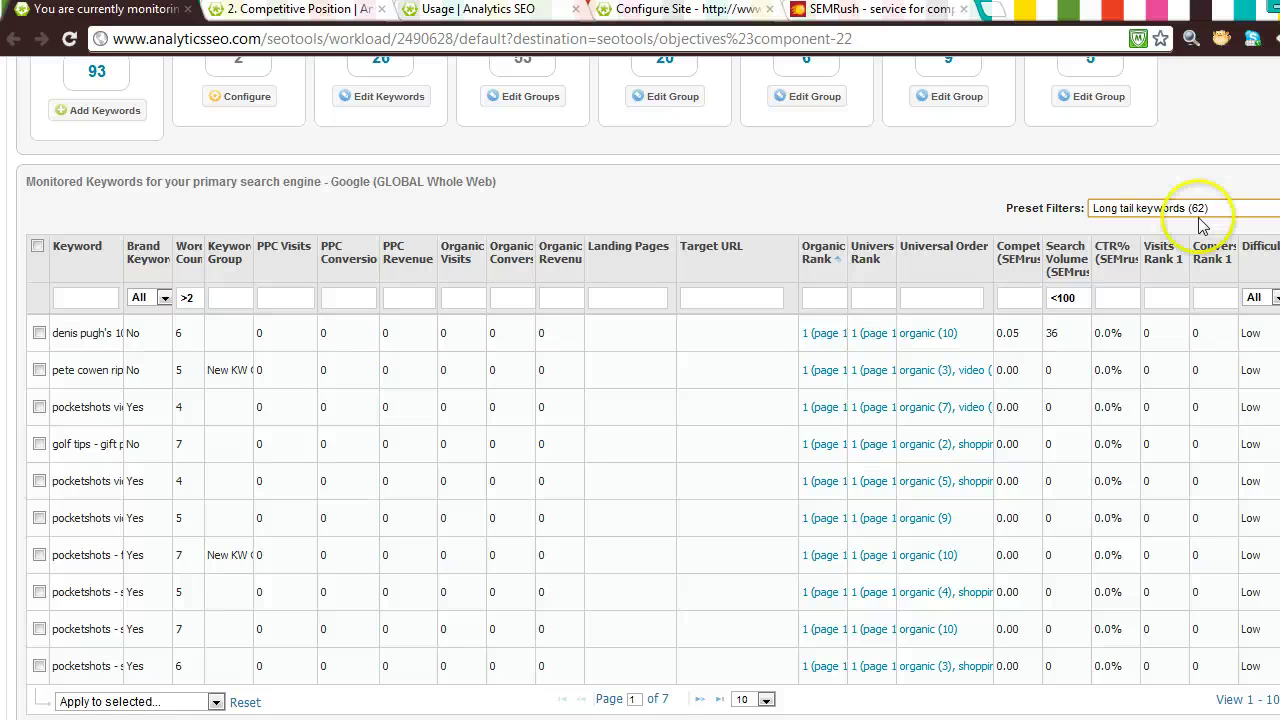
left_click(1112, 230)
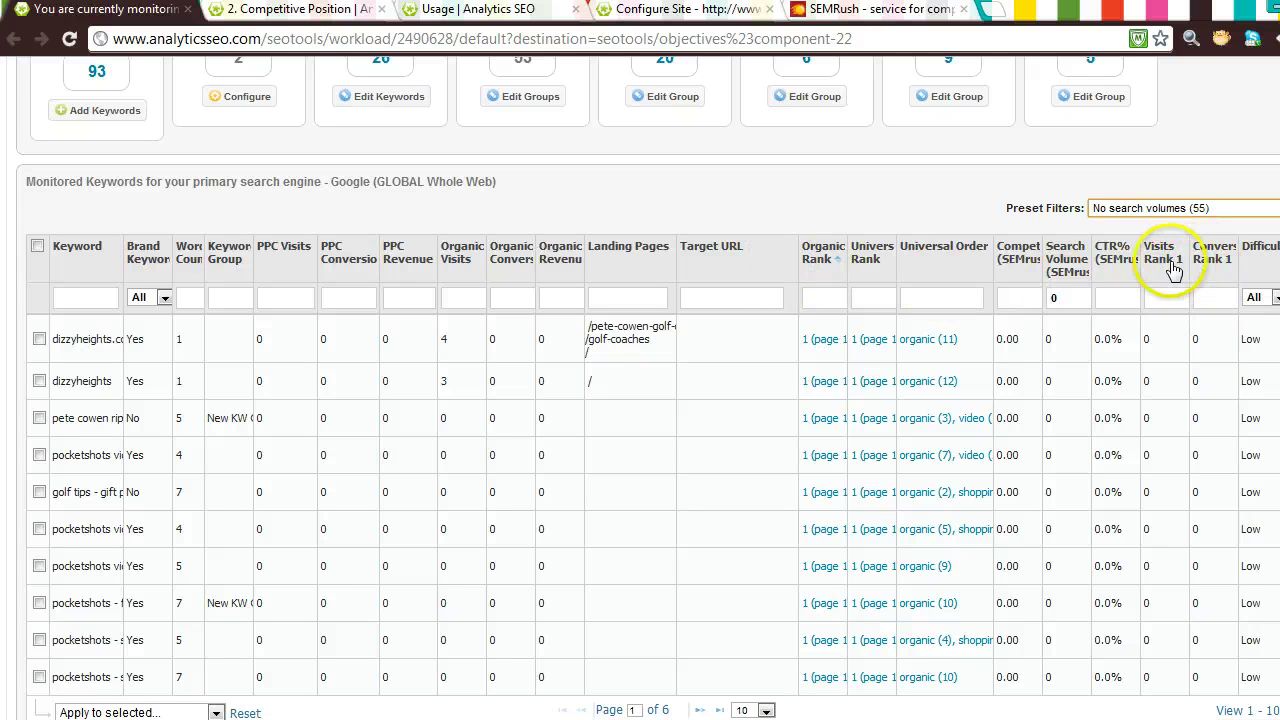
- Clear the Search Volume filter and sort the keywords by Visits Rank 1, highest first
mouse_move(1167, 268)
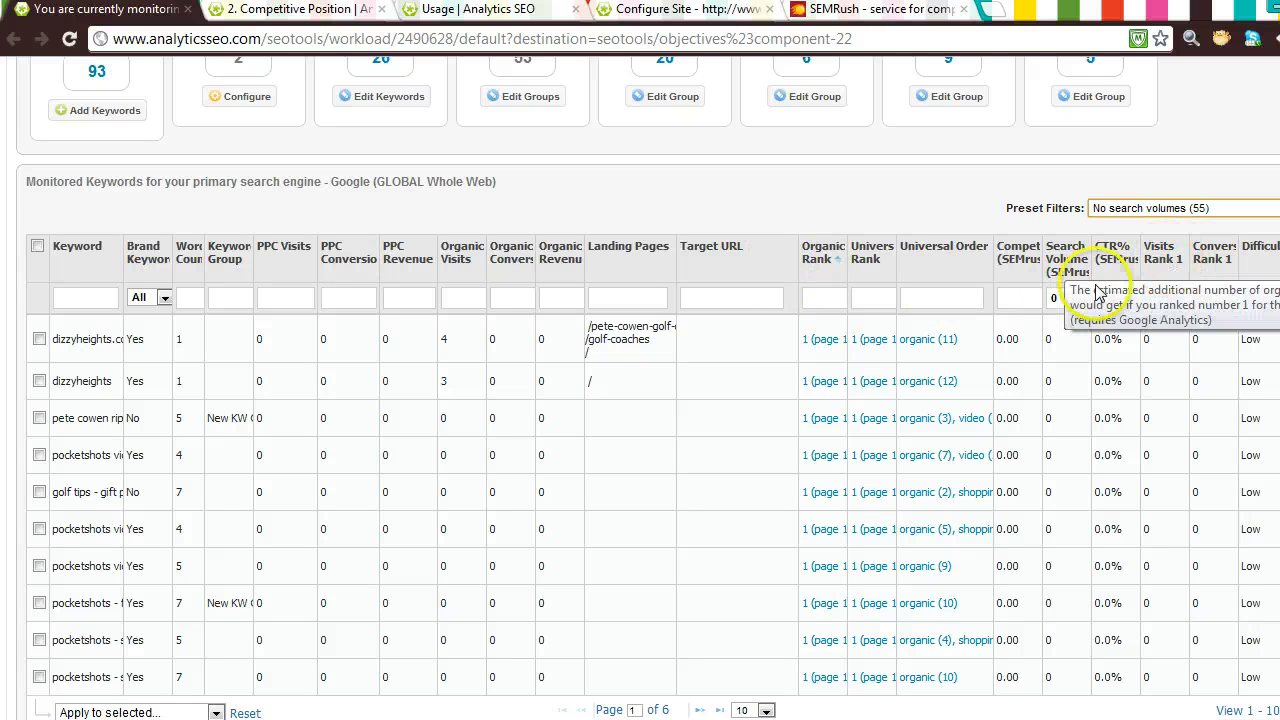
double_click(1045, 296)
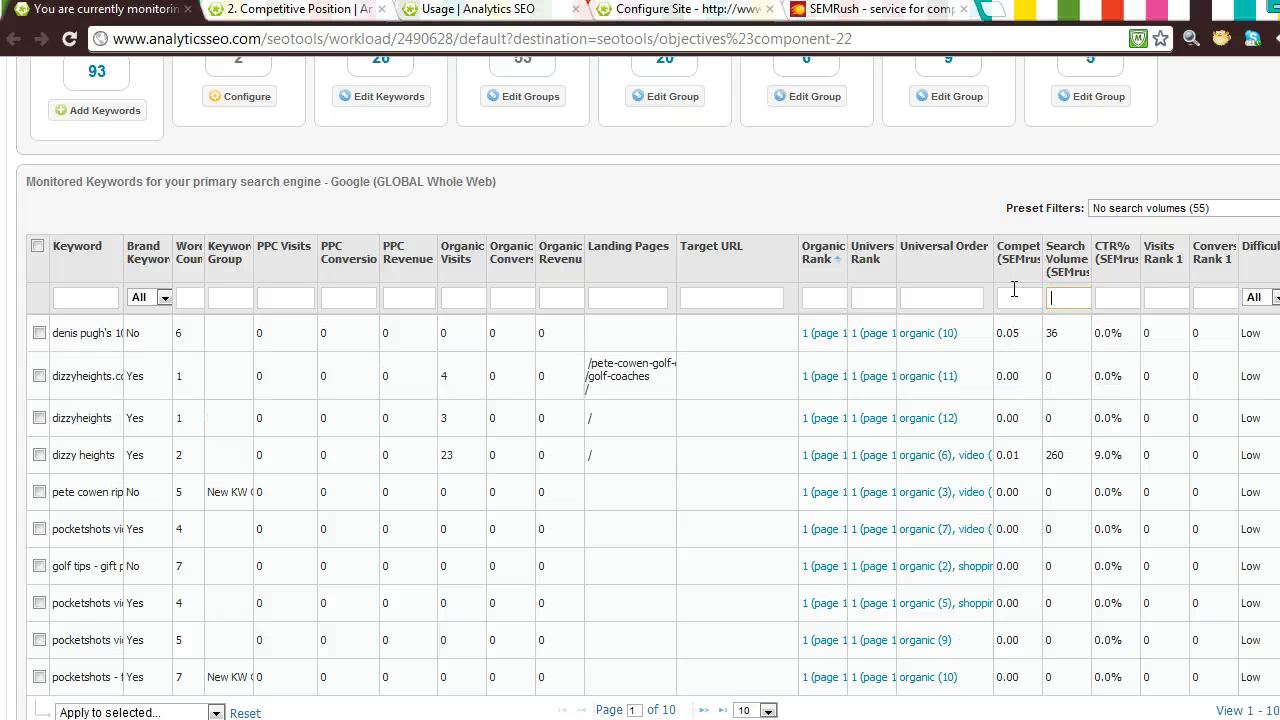
left_click(1163, 264)
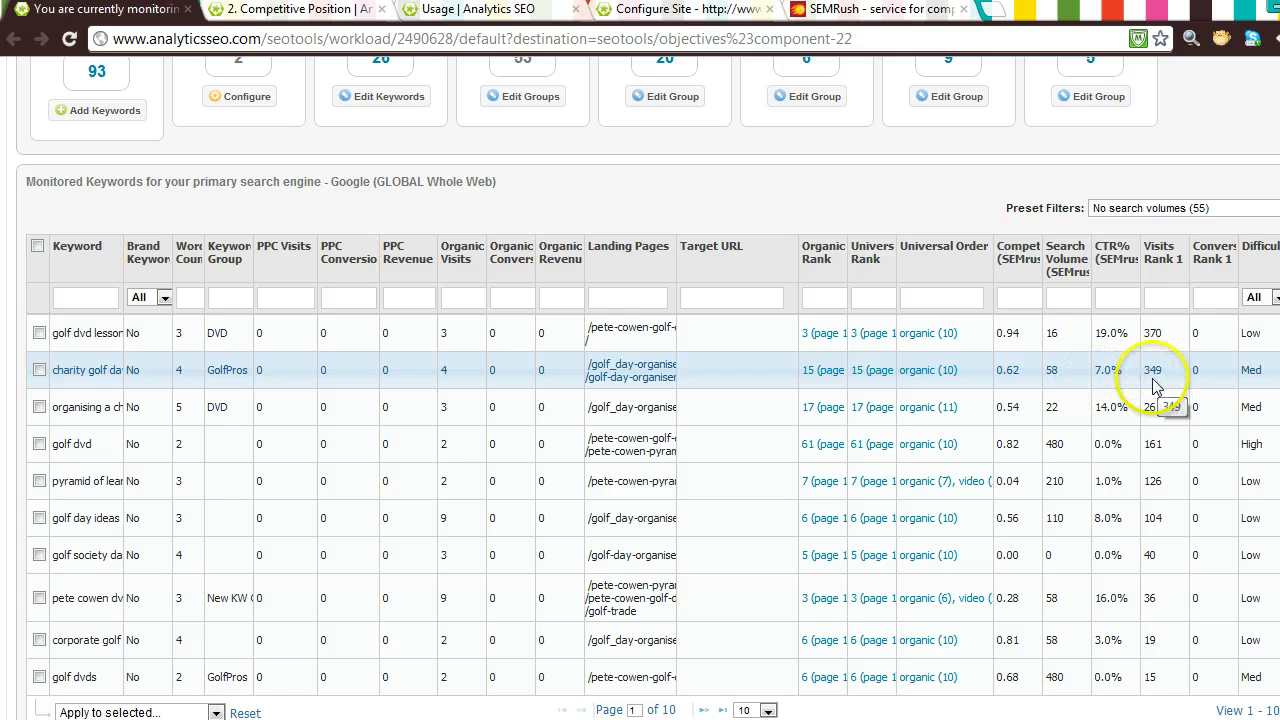
- Filter the Keyword column by "pyramid" and highlight the Visits Rank 1 value of the first keyword
left_click(82, 298)
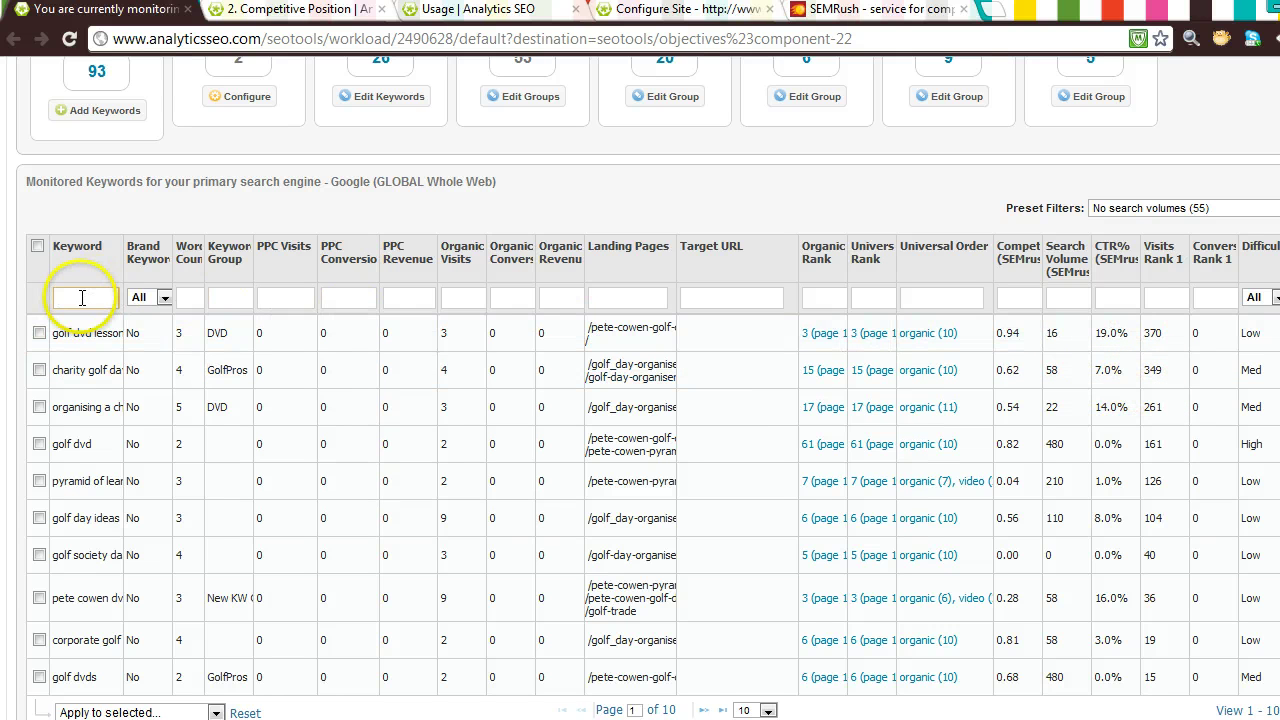
type("pyramid")
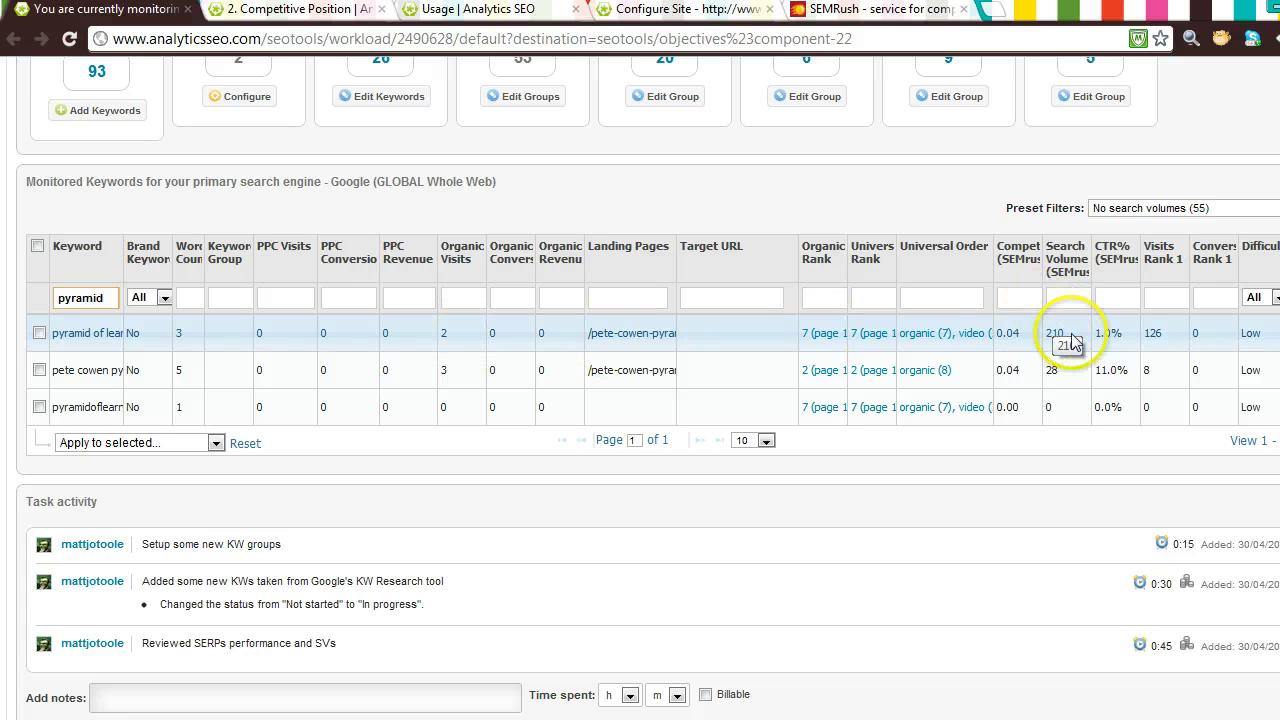
double_click(1153, 333)
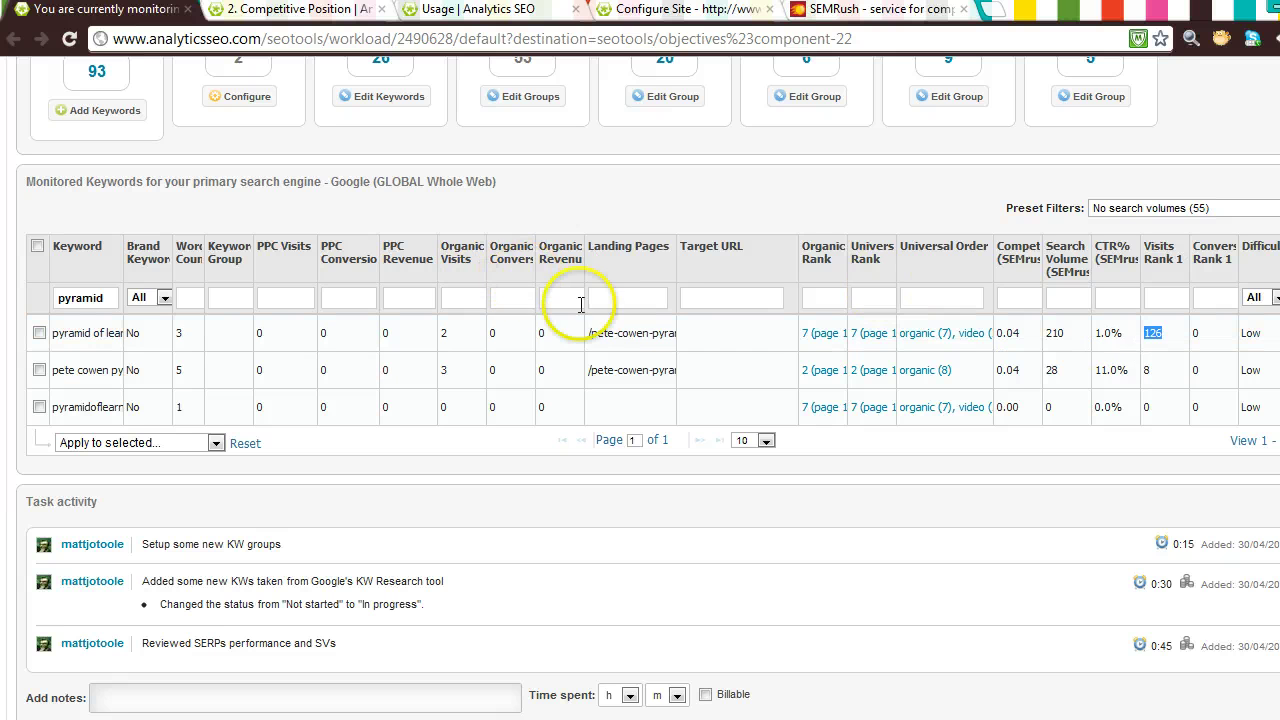
- Examine the stored Google results page behind the organic rank of "pyramid of learning", including its video listings
left_click(825, 336)
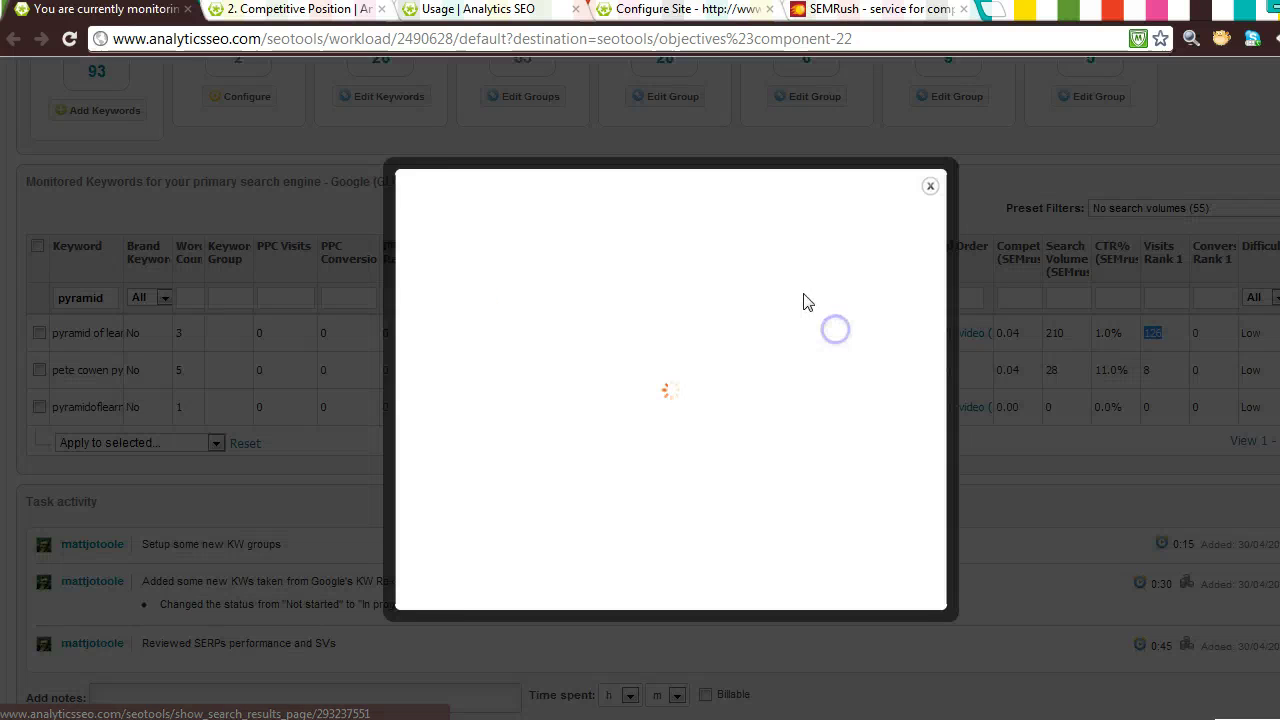
scroll(808, 302, "down", 5)
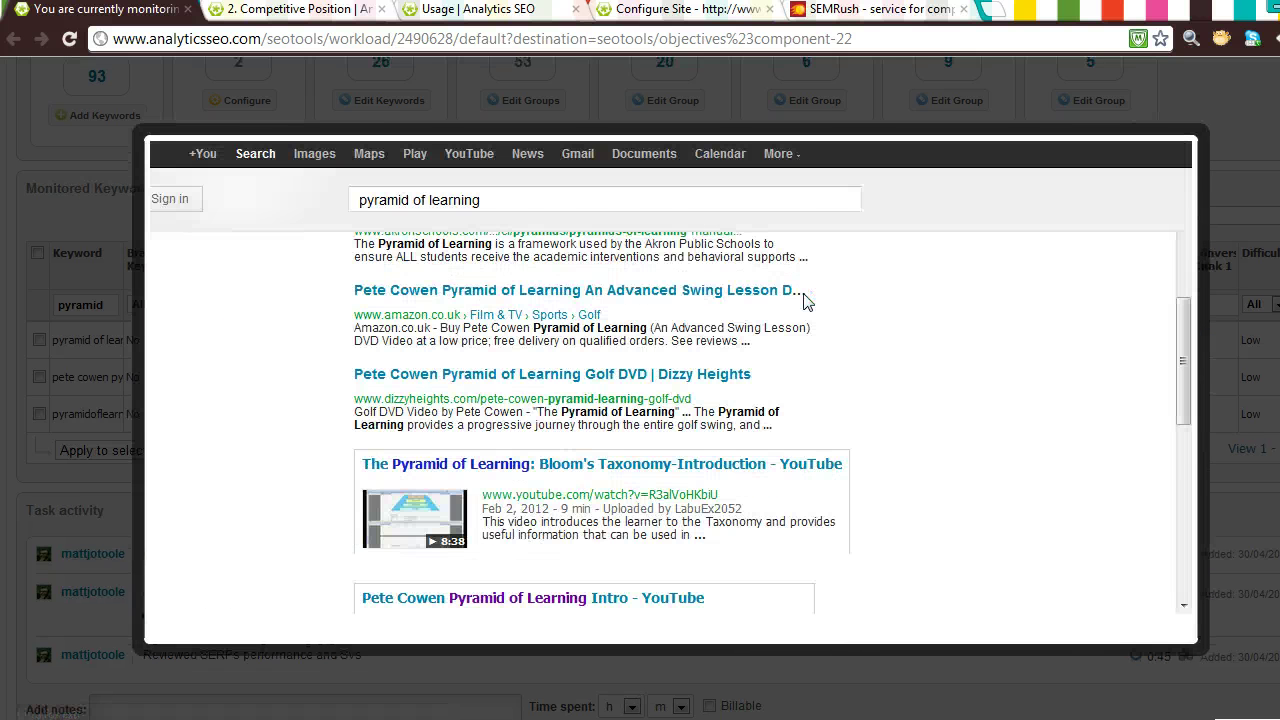
scroll(808, 302, "down", 2)
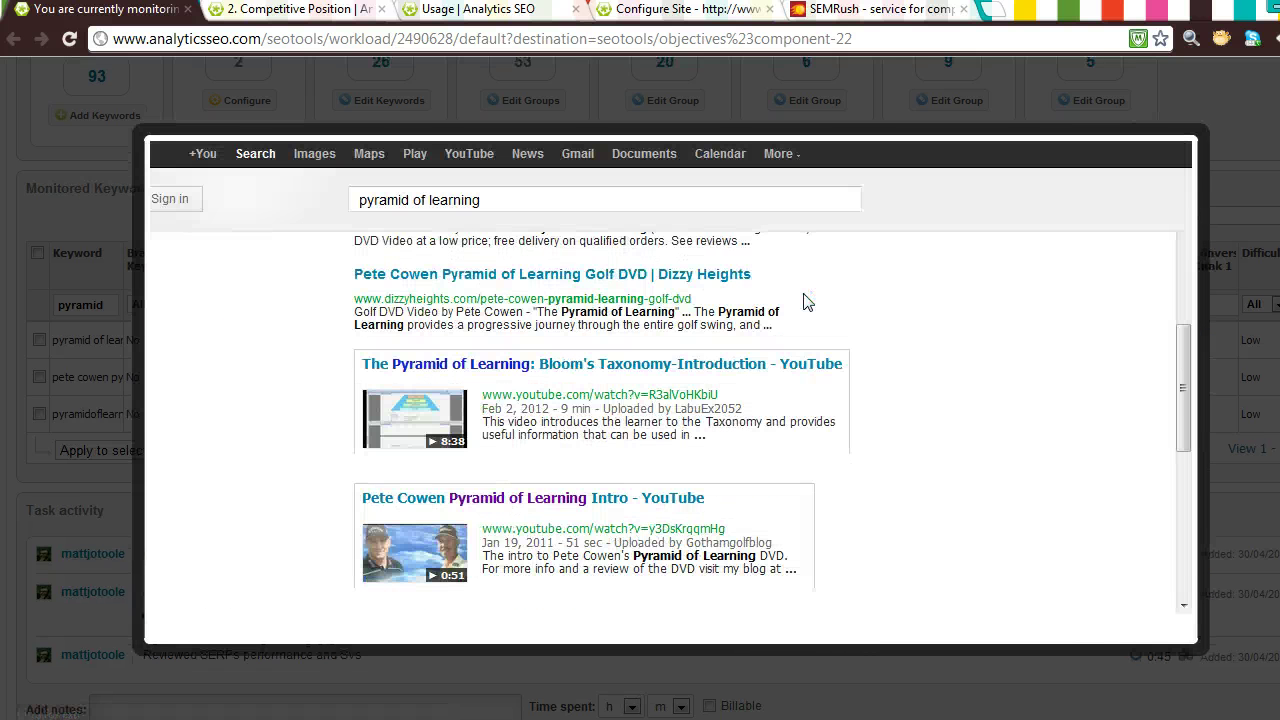
scroll(808, 302, "down", 2)
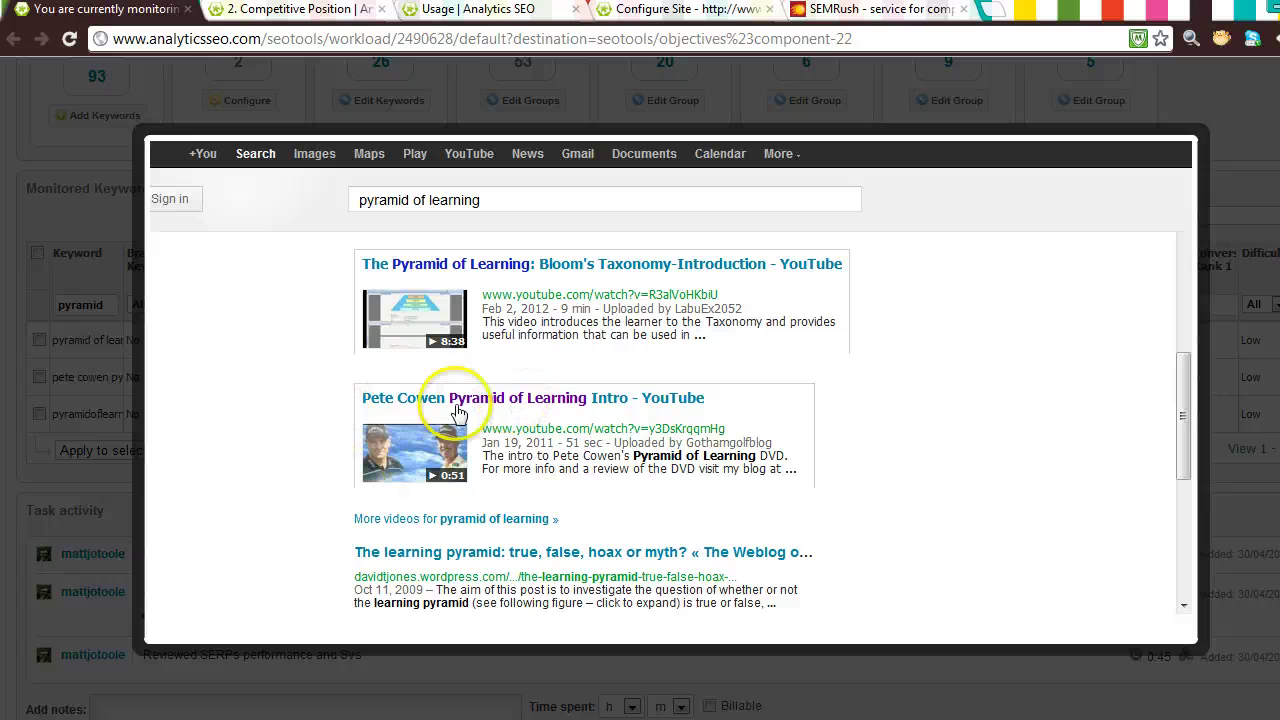
left_click(1221, 125)
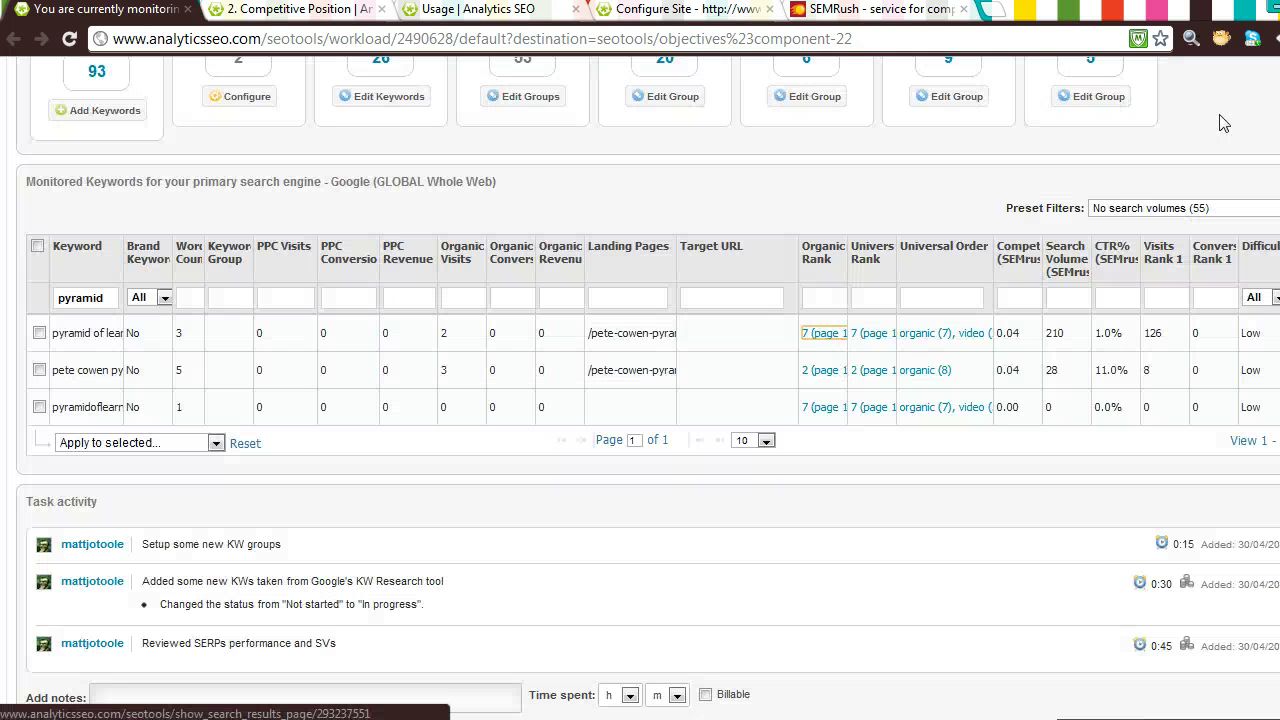
- Draft the task note "Reviewed keywords. Noticed this particular anomaly...." and erase it
scroll(500, 491, "down", 3)
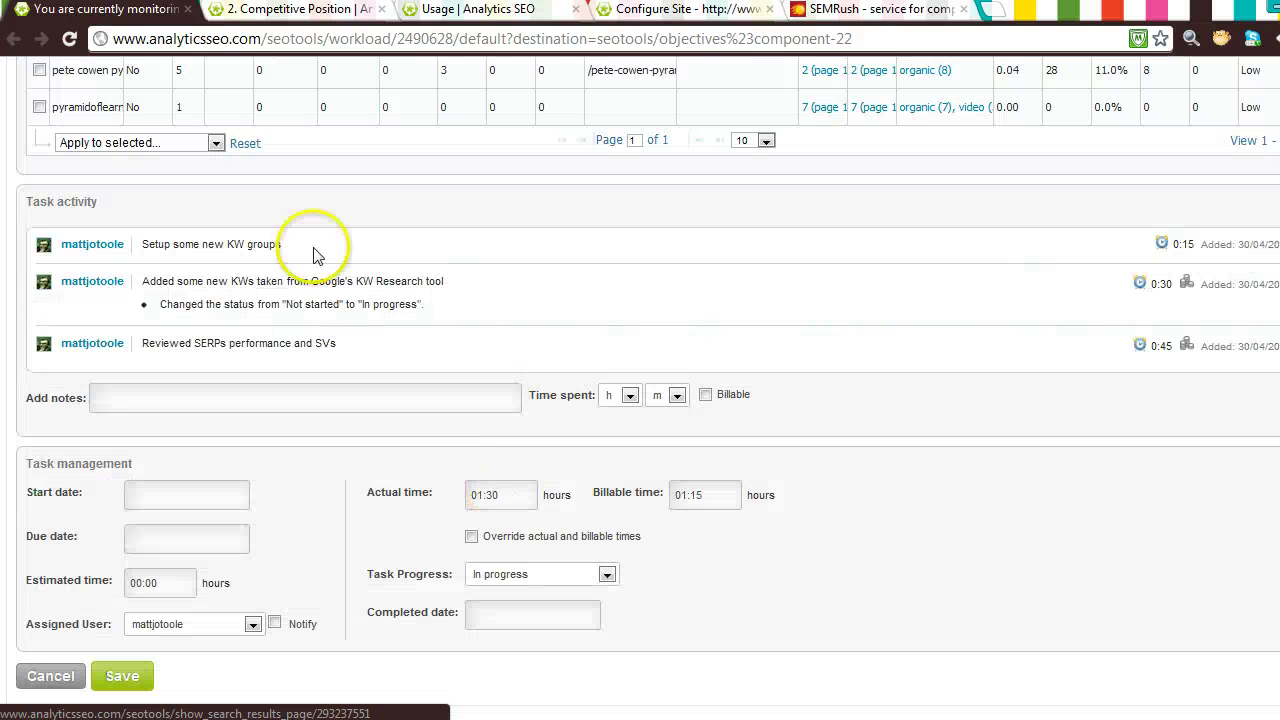
left_click(437, 396)
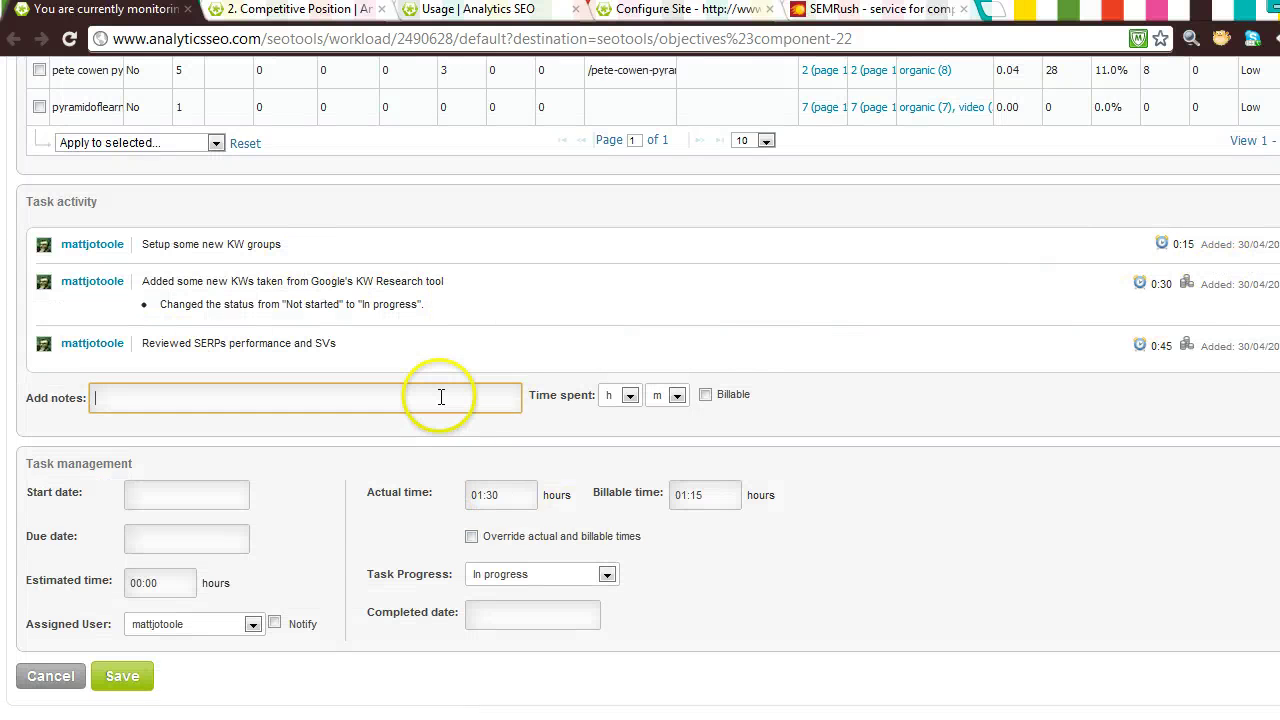
type("Reviewed keywords. Noticed this particular anomaly....")
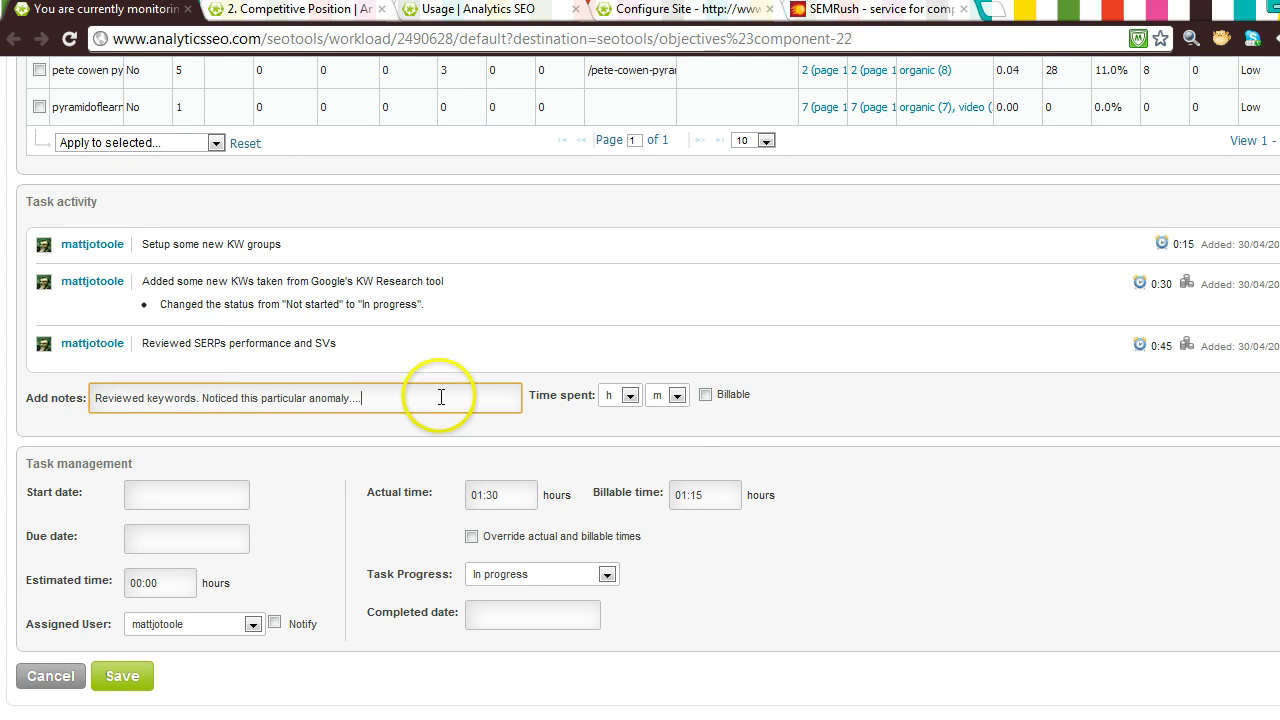
left_click_drag(441, 397, 82, 388)
key("BackSpace")
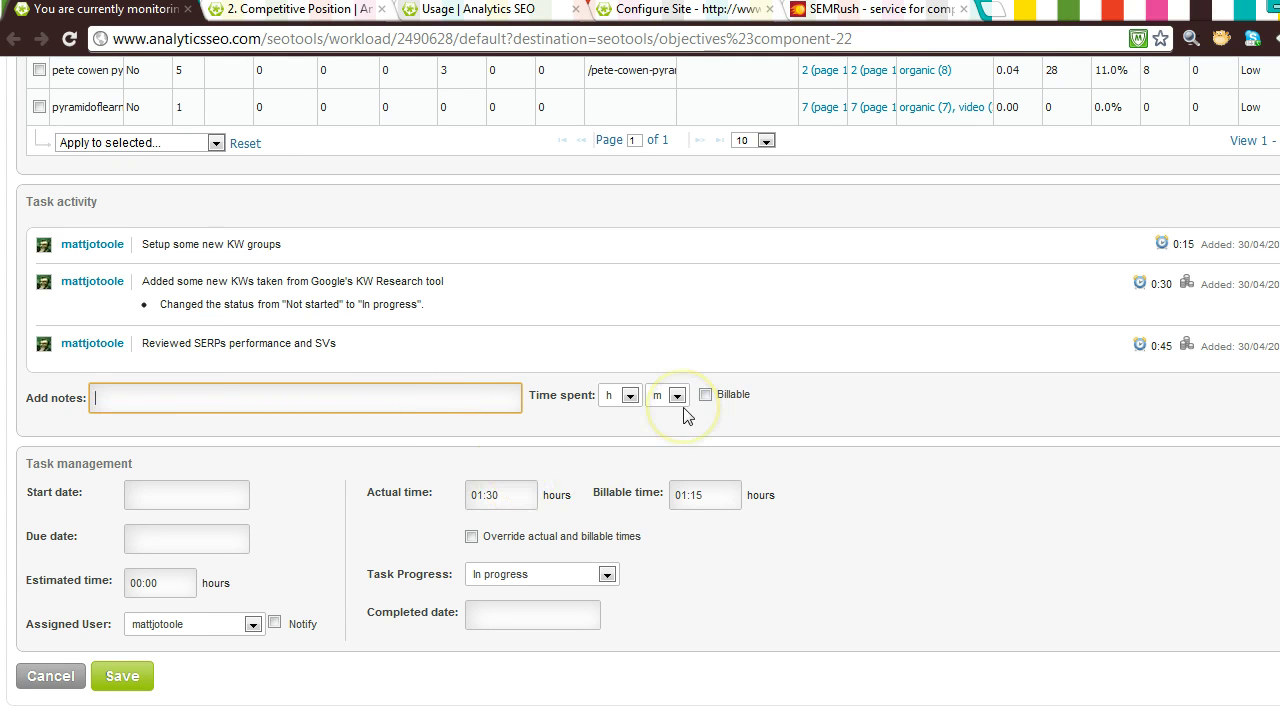
- Export the monitored keywords page in XLS format using the Task report
scroll(686, 400, "up", 10)
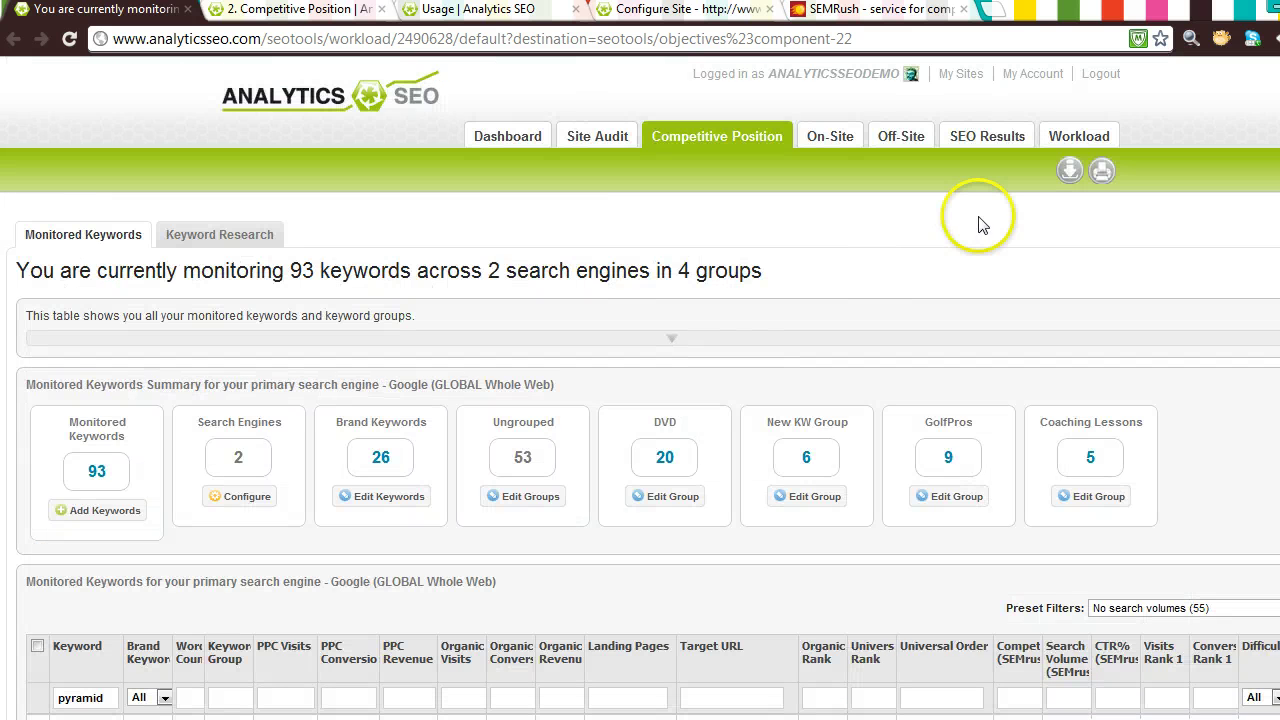
left_click(1069, 171)
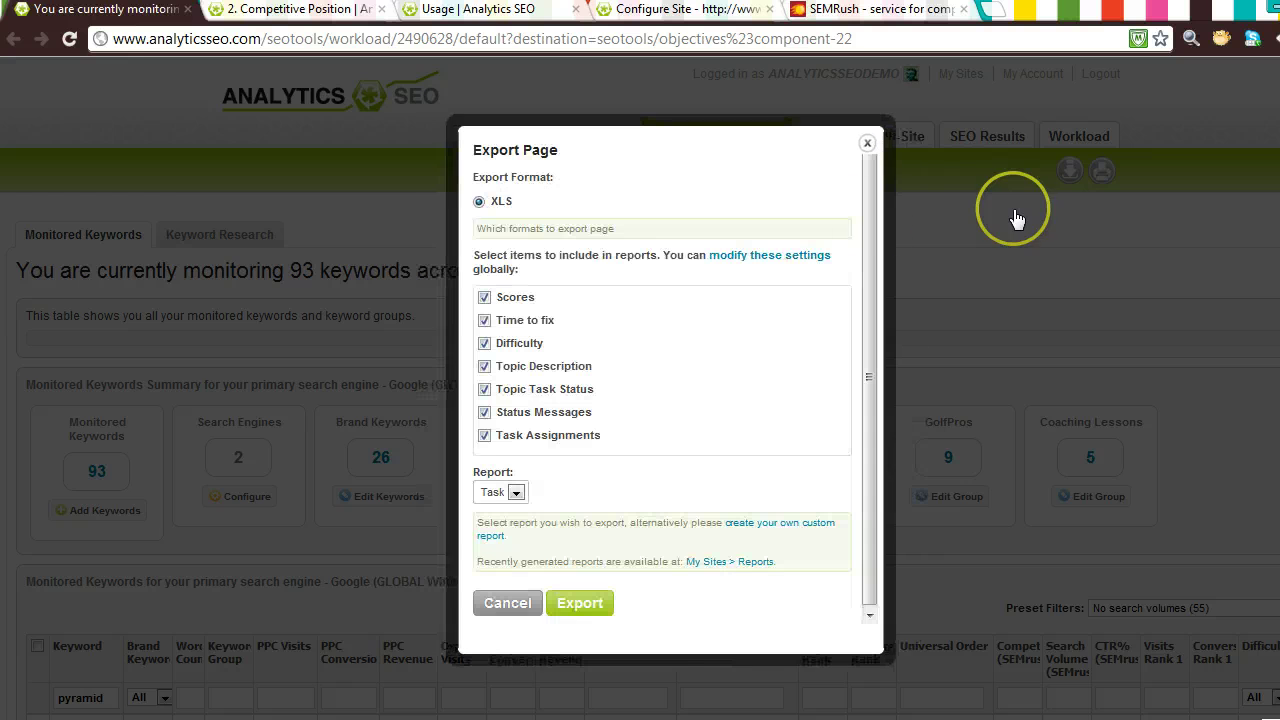
left_click(580, 604)
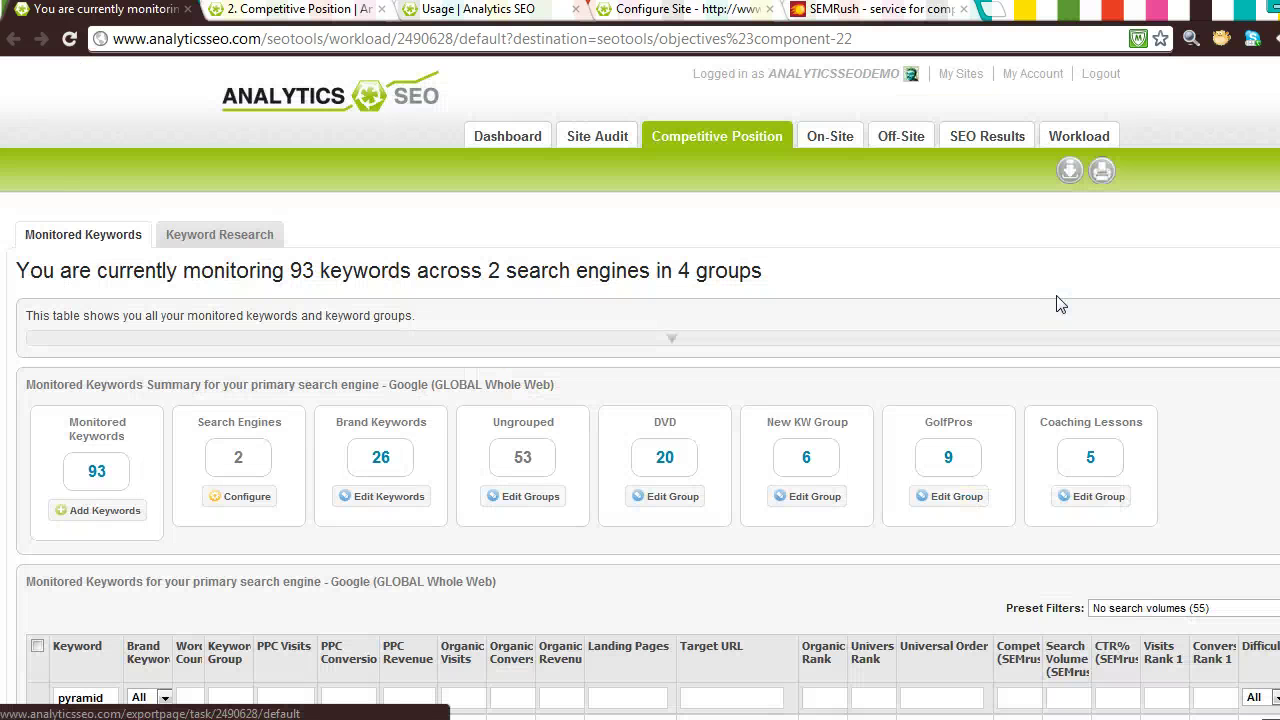